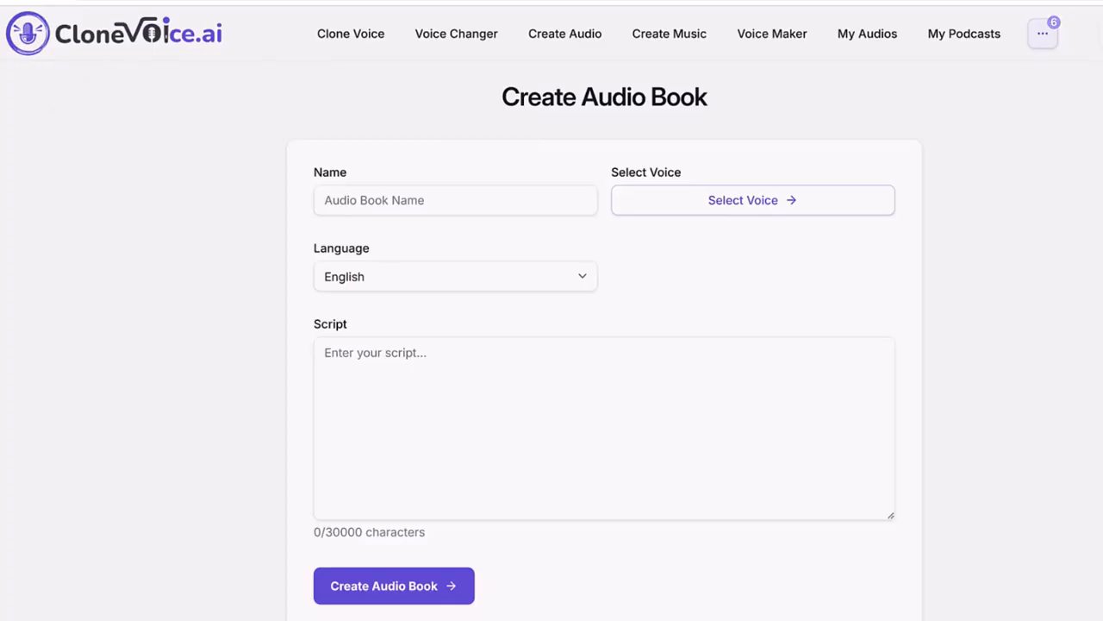
- Start naming the new audiobook by entering 'AI' in the Name field
left_click(1043, 33)
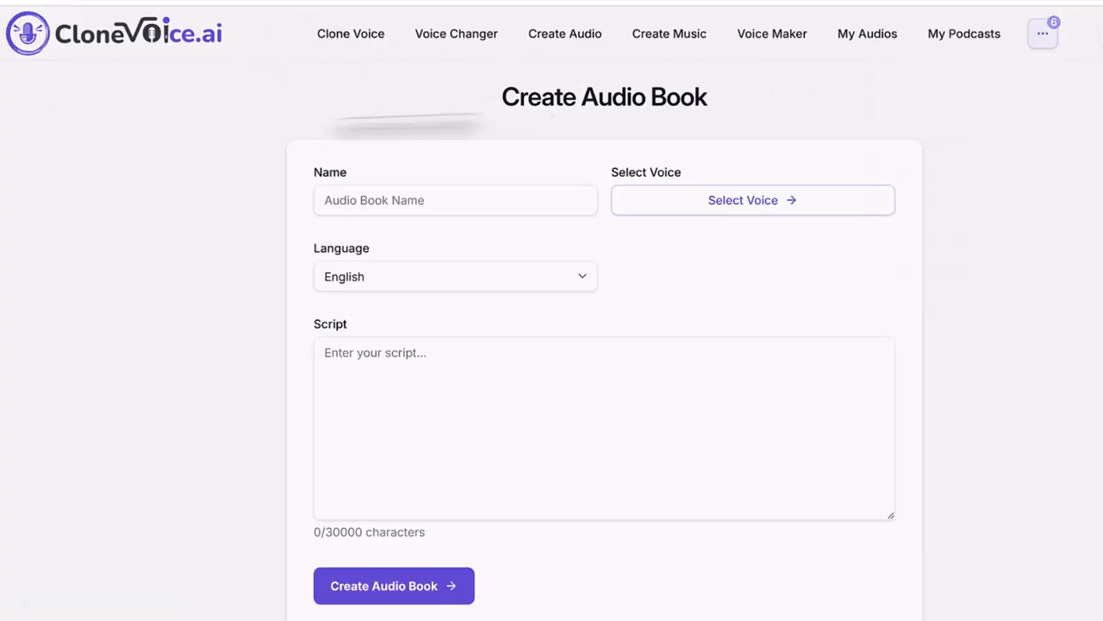
mouse_move(559, 123)
left_mouse_down()
mouse_move(447, 95)
mouse_move(514, 127)
mouse_move(489, 119)
left_mouse_up()
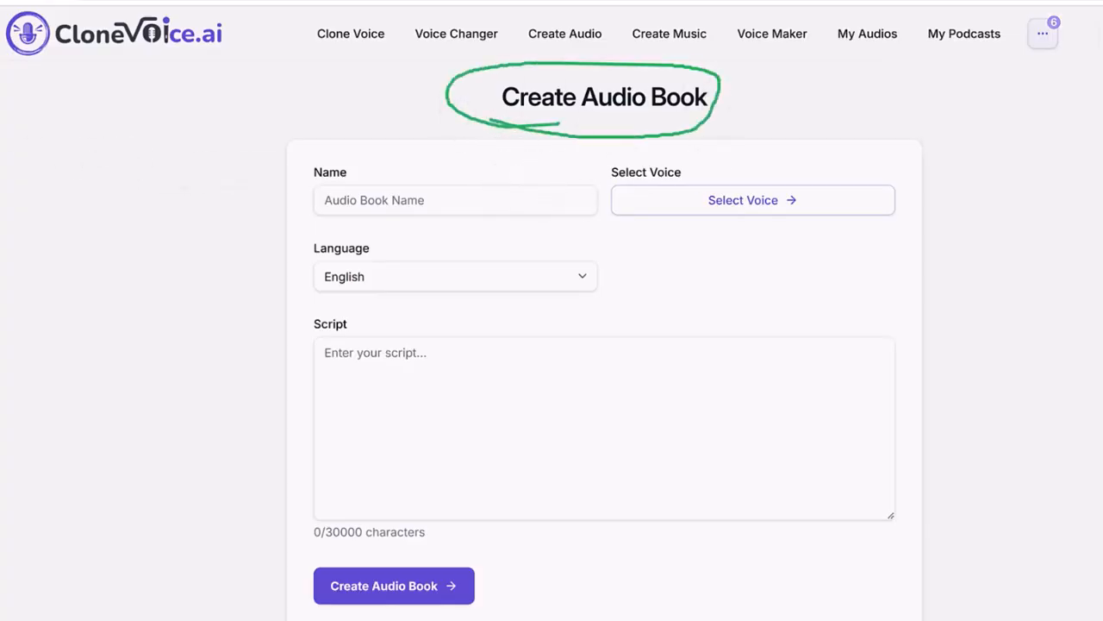
left_click(358, 199)
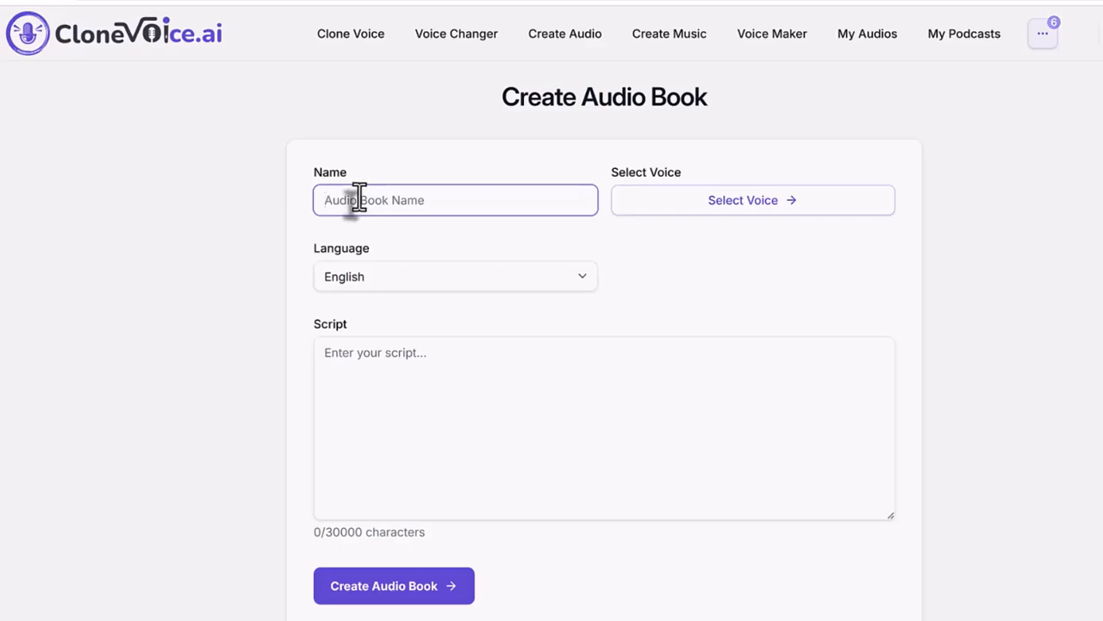
type("AI")
- Finish the name as 'AI's future on human productivity' and try the Designed voice Ai-generated-techx
type("'s future on human productivity")
left_click(724, 211)
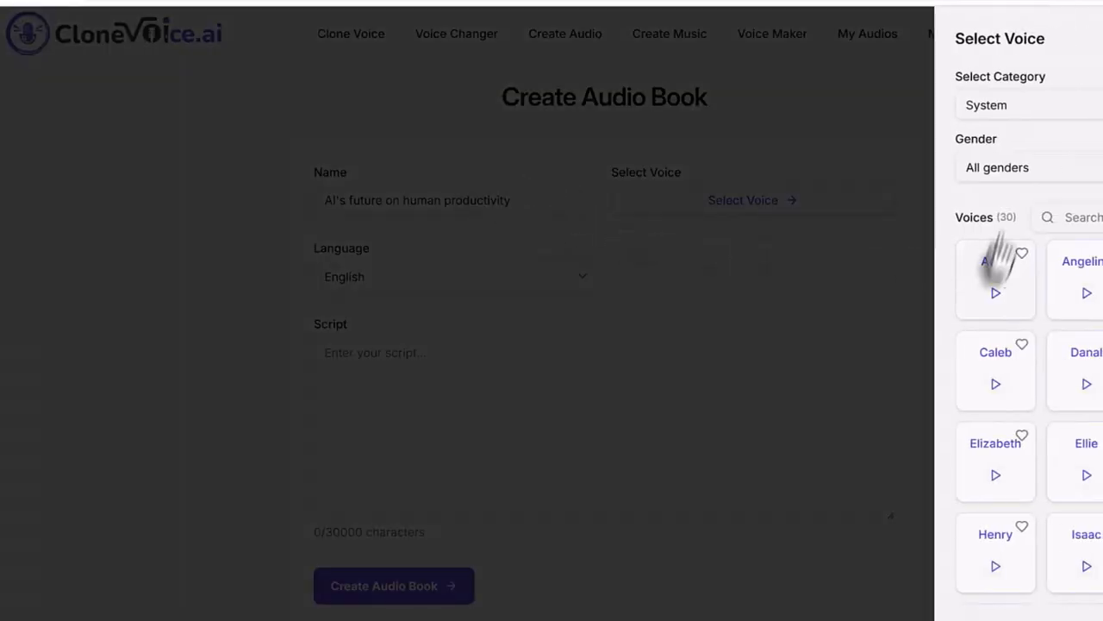
left_click(1049, 125)
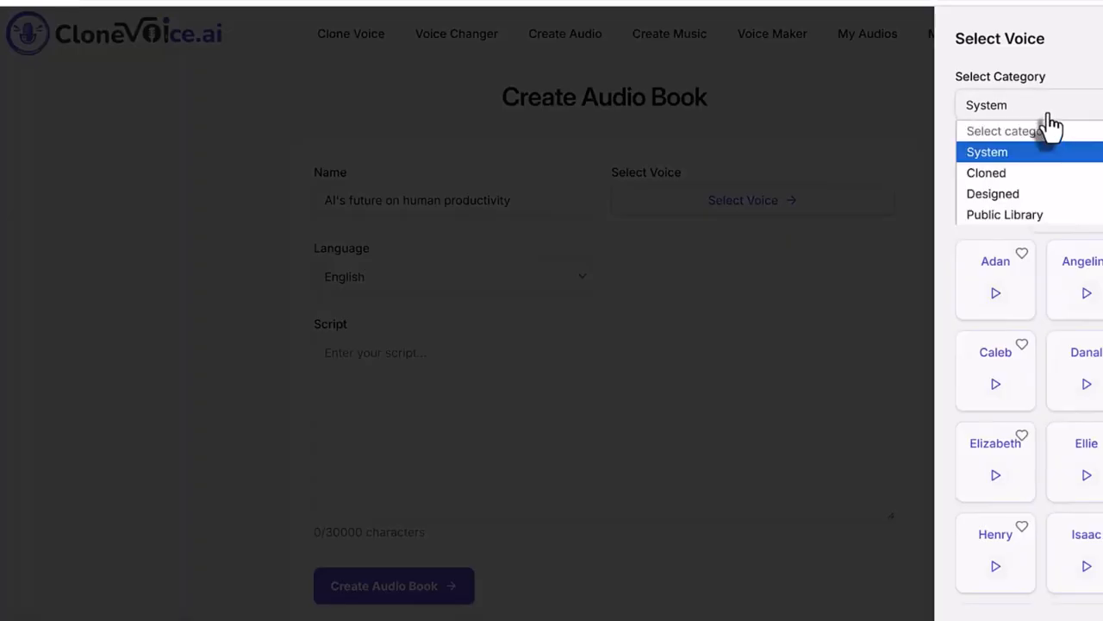
left_click(1056, 108)
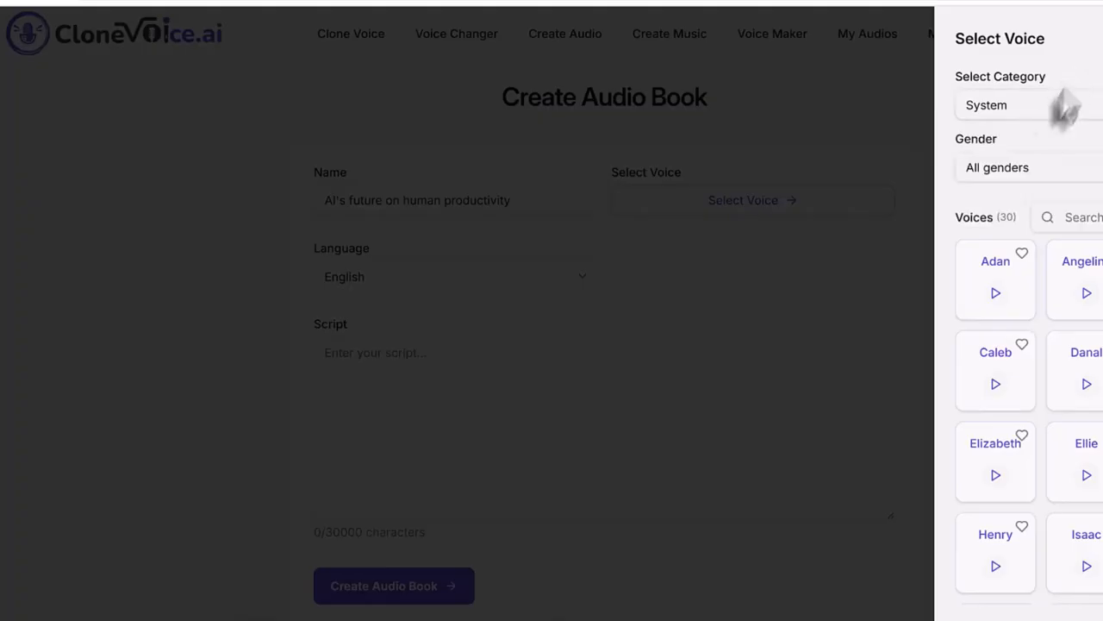
left_click(1034, 113)
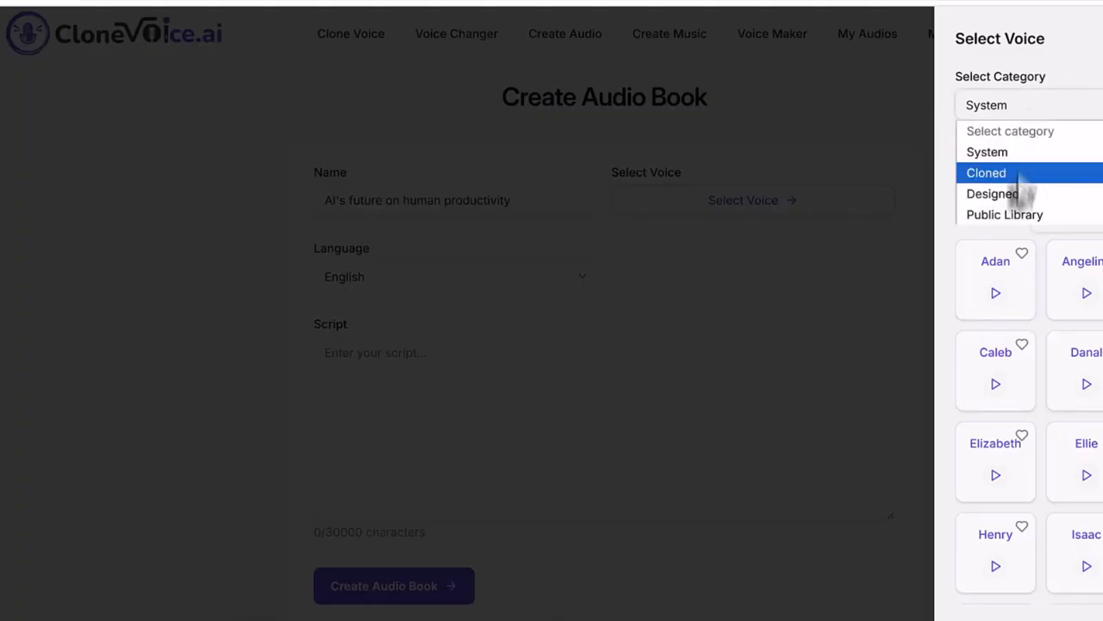
left_click(1019, 211)
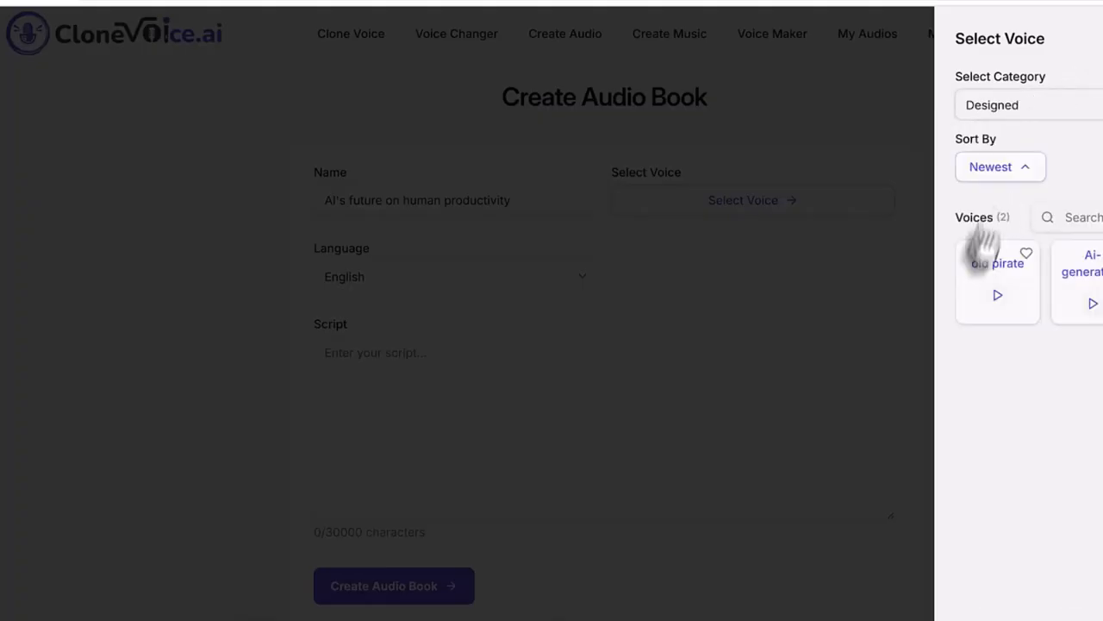
left_click(1075, 287)
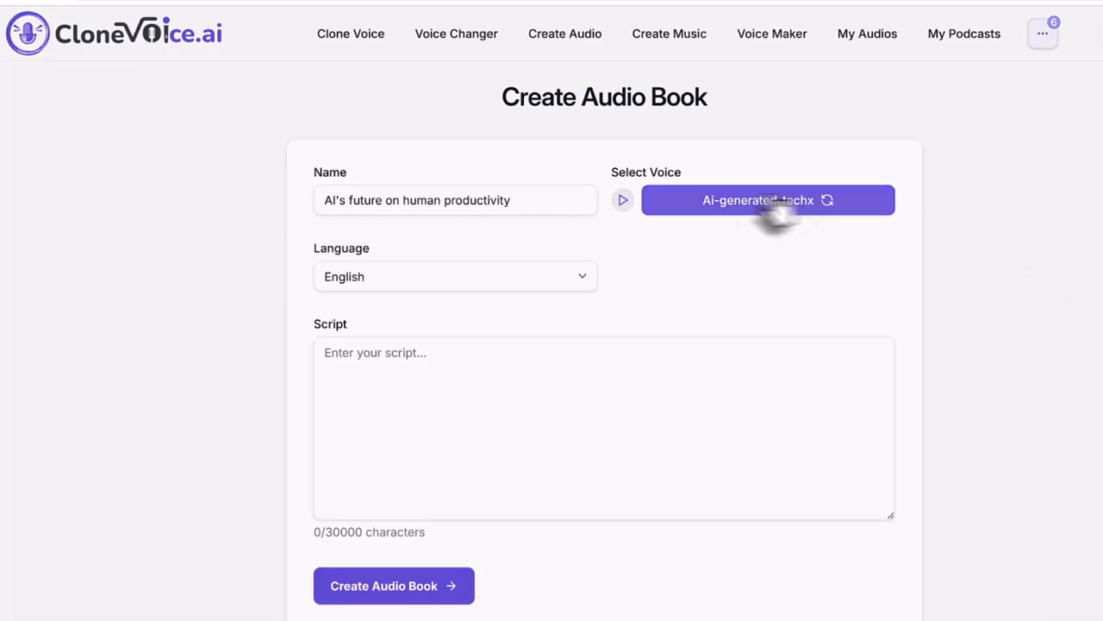
- Browse the Cloned, System and Public Library voices, settling on Friendly giant
left_click(707, 207)
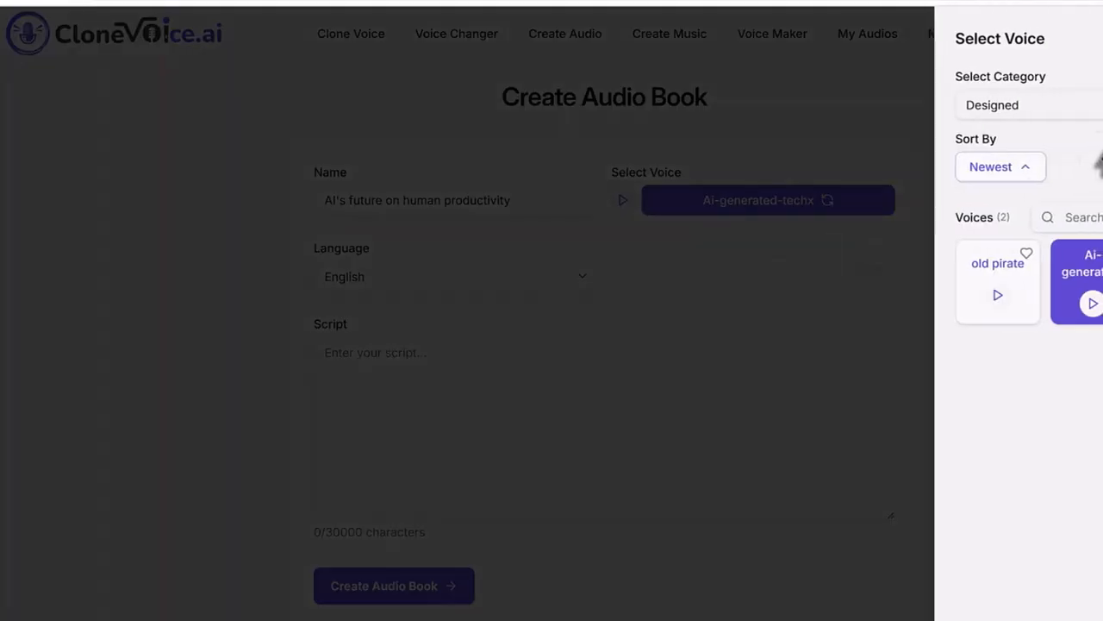
left_click(1053, 107)
left_click(1052, 173)
left_click(1077, 115)
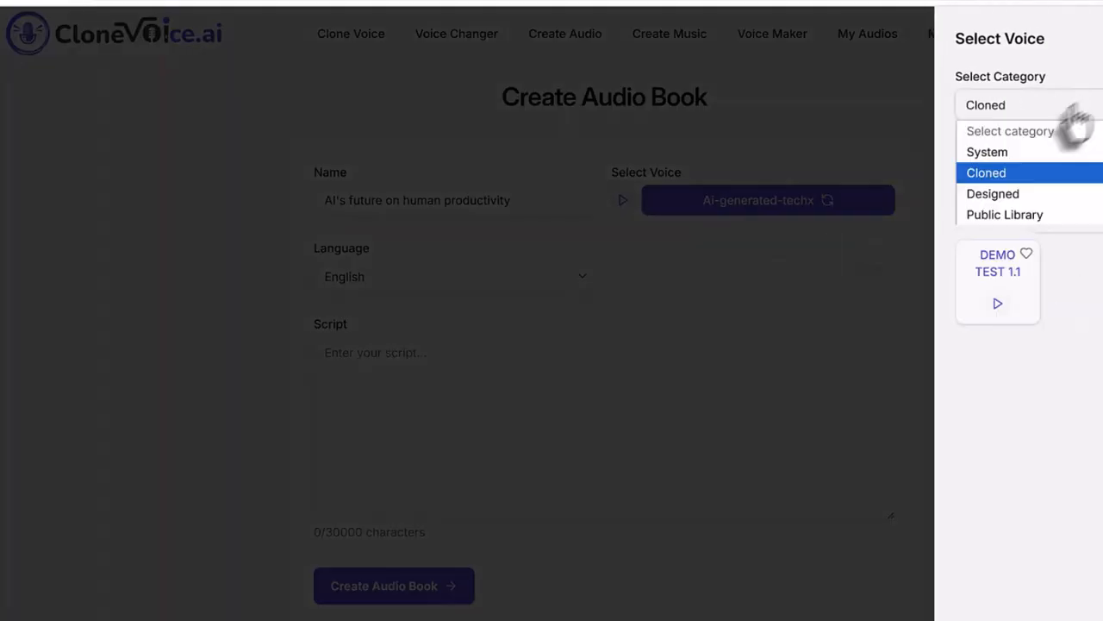
left_click(1024, 153)
left_click(1044, 116)
left_click(1053, 214)
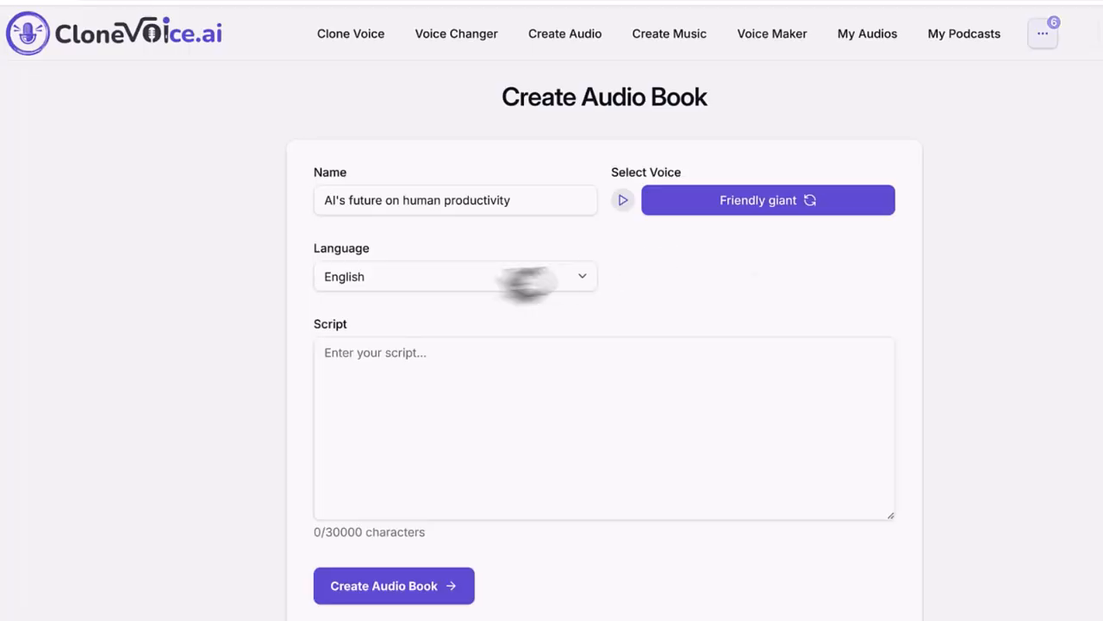
- Paste the chapter text into the Script box and remove its trailing blank lines
left_click(613, 374)
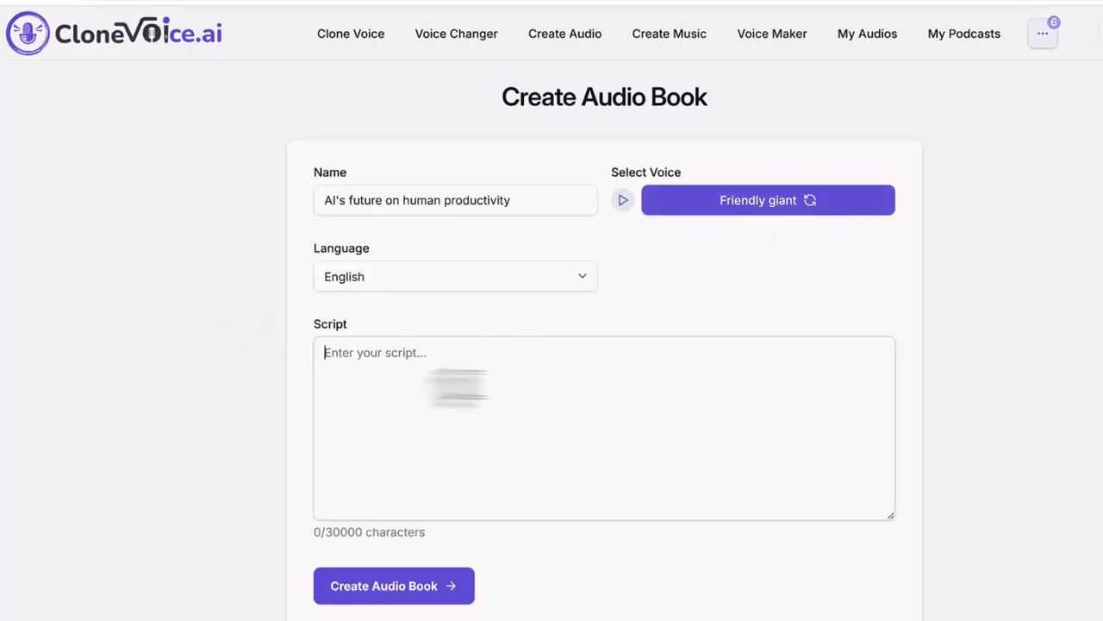
key("ctrl+v")
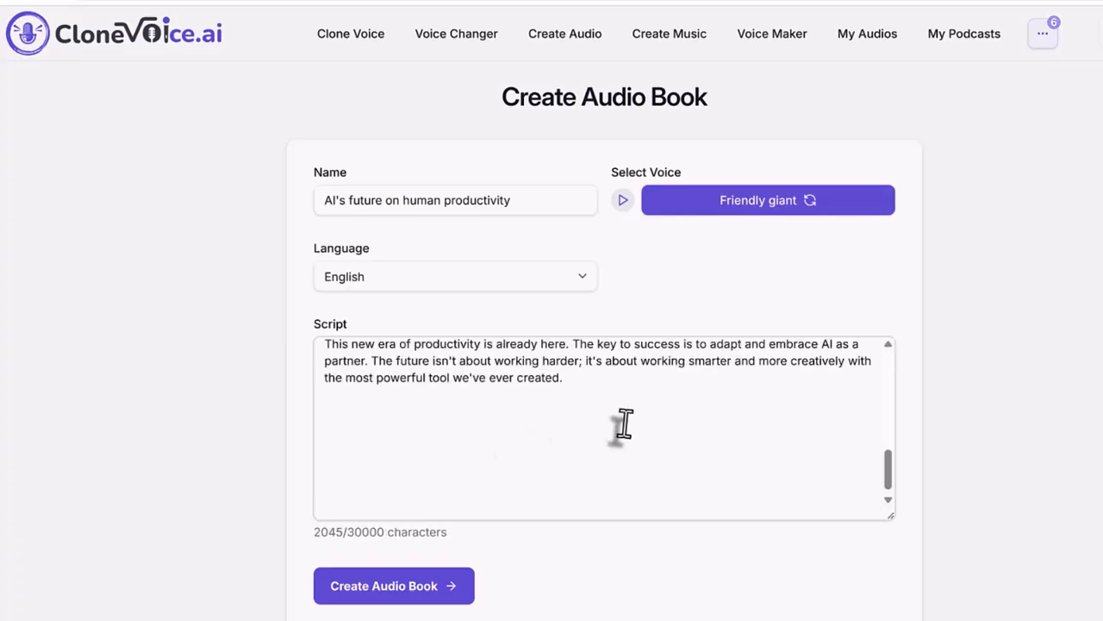
key("BackSpace")
key("BackSpace")
key("BackSpace")
key("BackSpace")
key("BackSpace")
key("BackSpace")
key("BackSpace")
key("BackSpace")
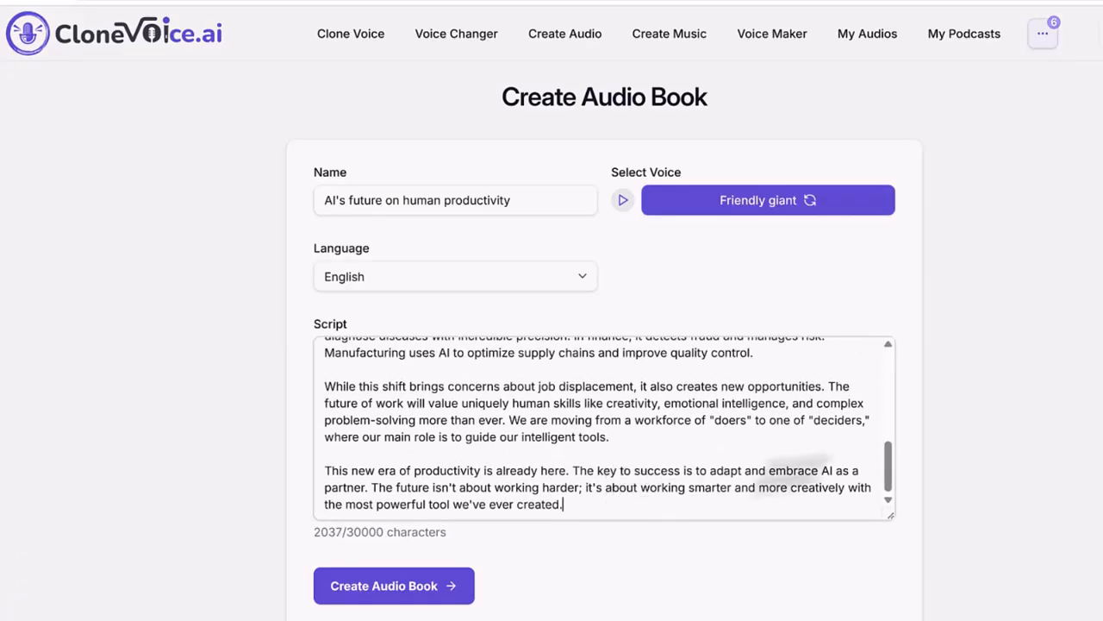
left_click_drag(891, 493, 891, 379)
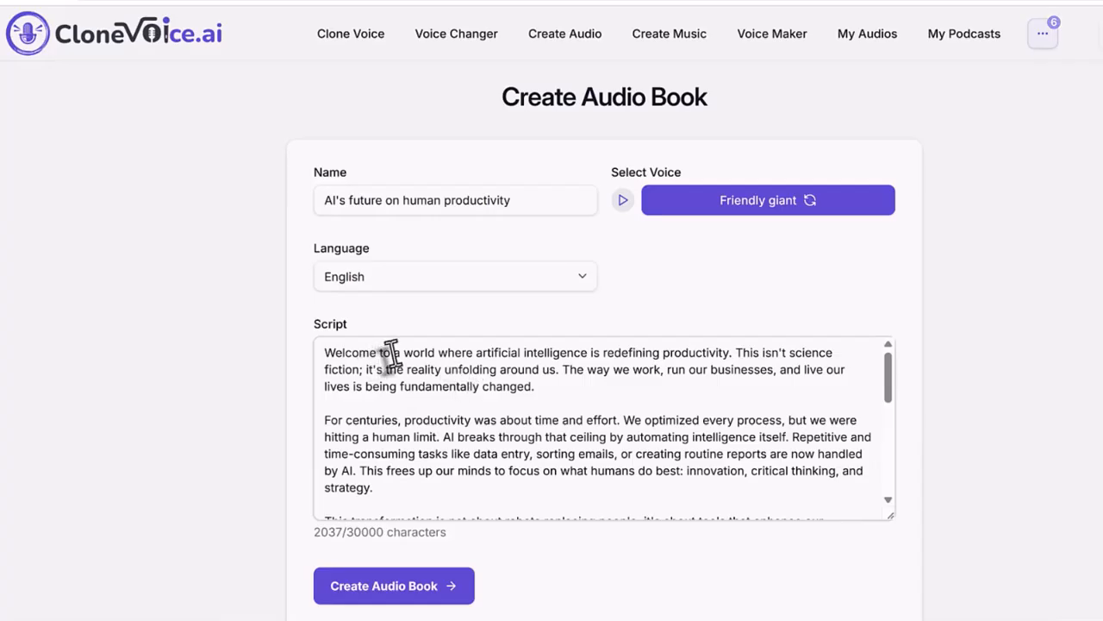
left_click(568, 395)
- Keep English as the narration language and double-check the audiobook name
left_click(538, 285)
left_click(527, 321)
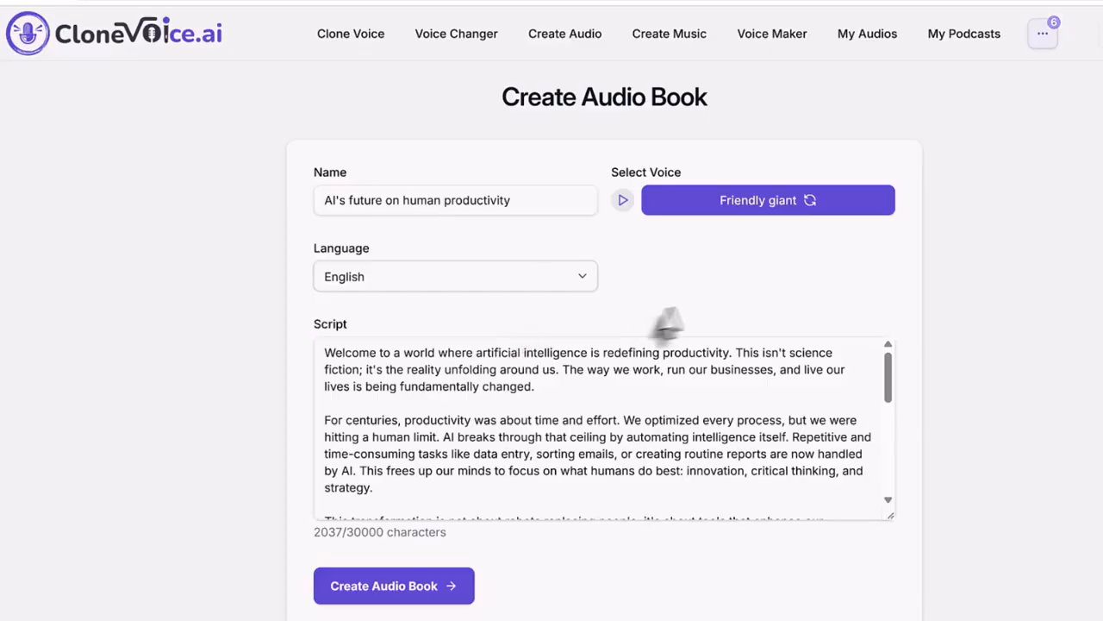
left_click_drag(558, 205, 283, 209)
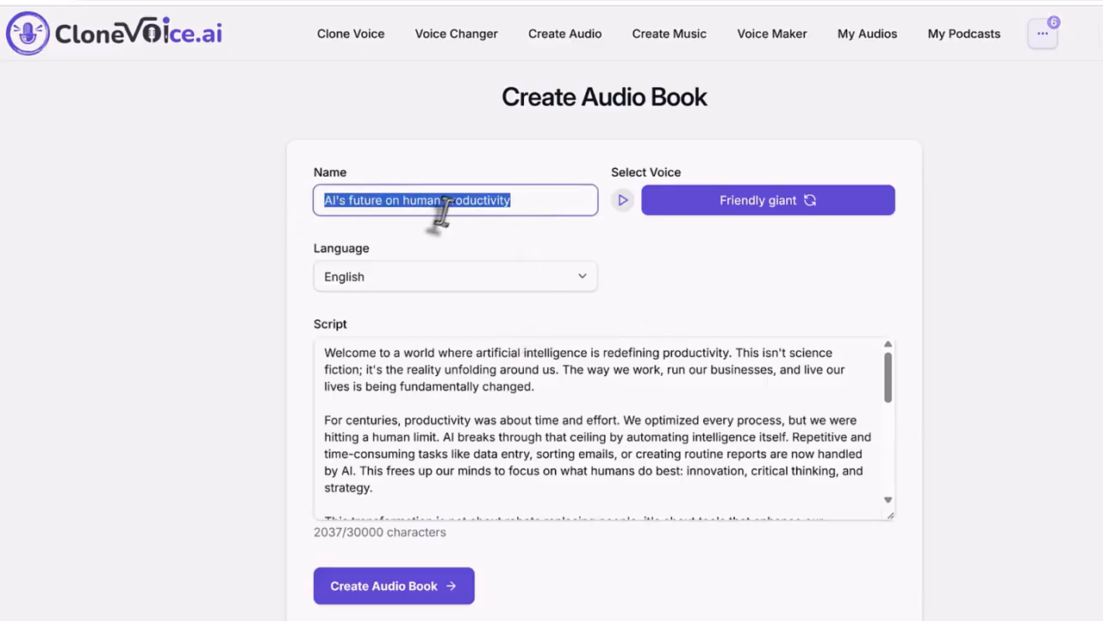
left_click(517, 207)
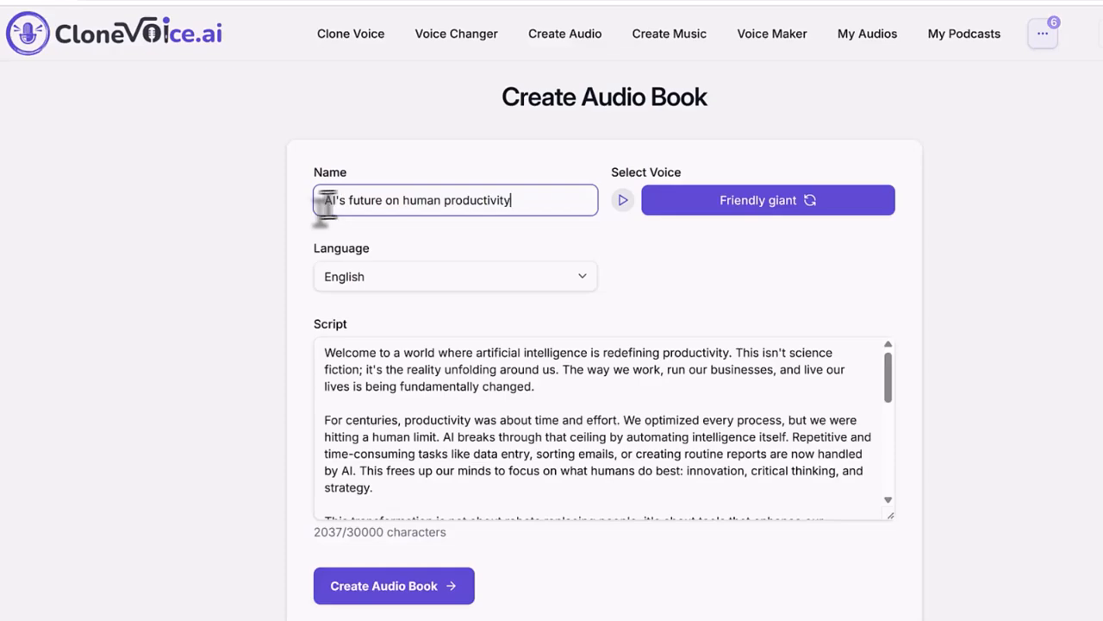
left_click_drag(317, 206, 508, 204)
left_click(509, 203)
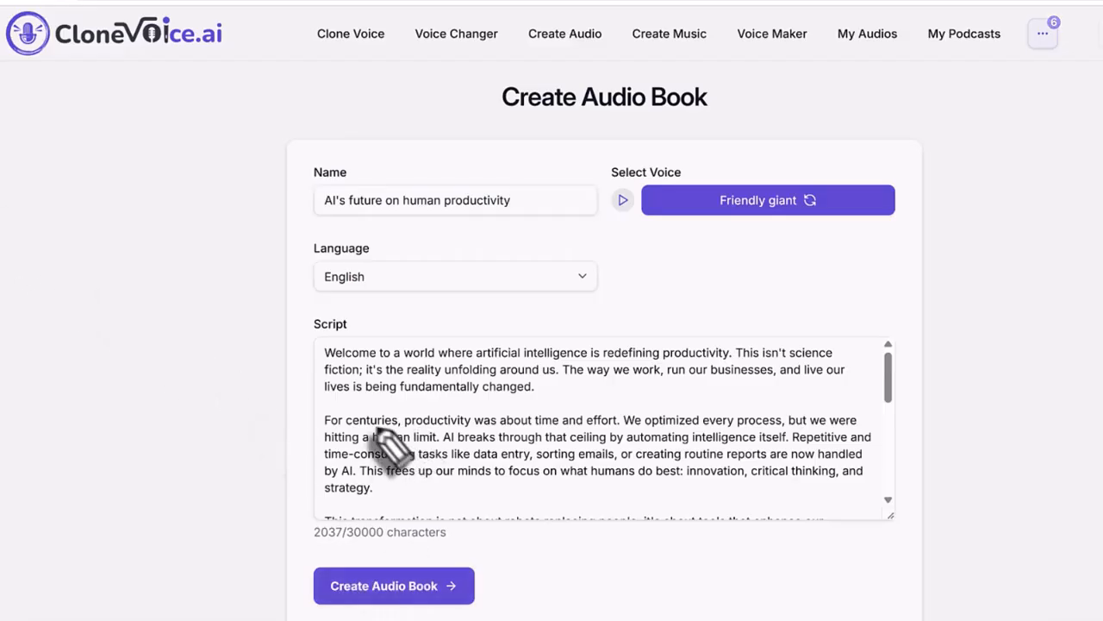
- Check the 2037-character script count against the 30000-character limit
mouse_move(485, 523)
left_mouse_down()
mouse_move(394, 545)
mouse_move(285, 539)
mouse_move(297, 524)
mouse_move(480, 527)
mouse_move(461, 546)
left_mouse_up()
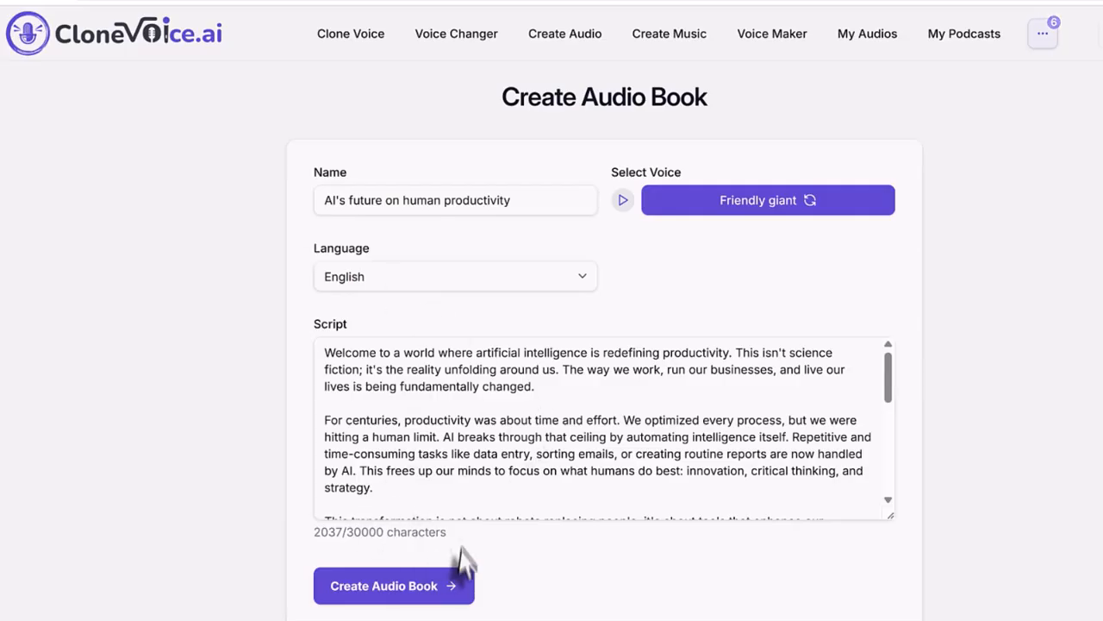
left_click_drag(437, 533, 316, 543)
left_click(523, 545)
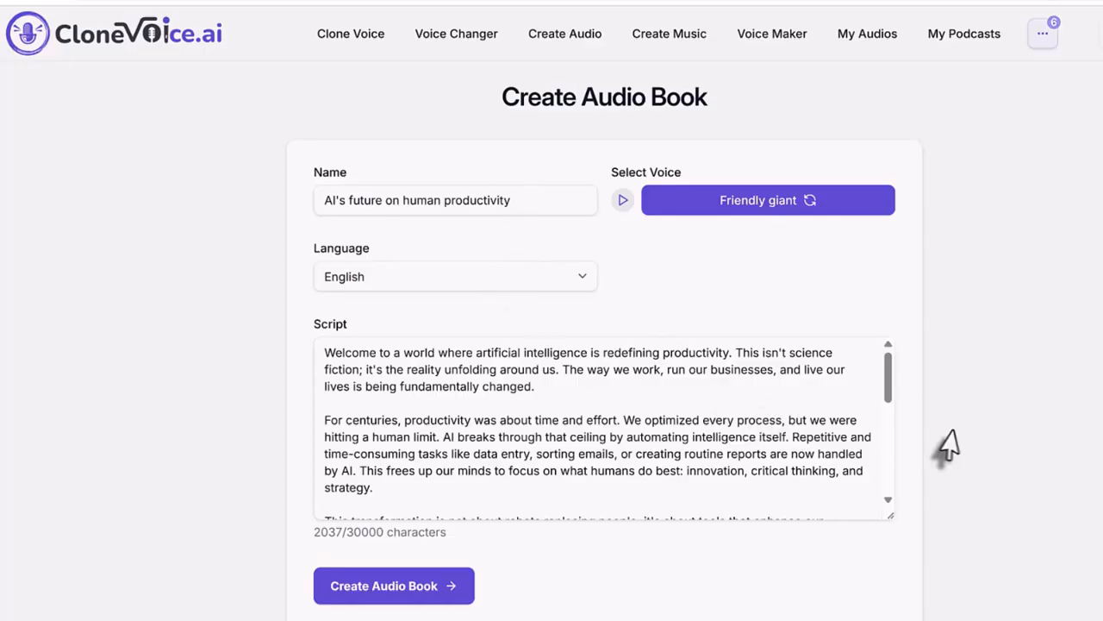
mouse_move(891, 389)
left_mouse_down()
mouse_move(892, 451)
mouse_move(891, 379)
left_mouse_up()
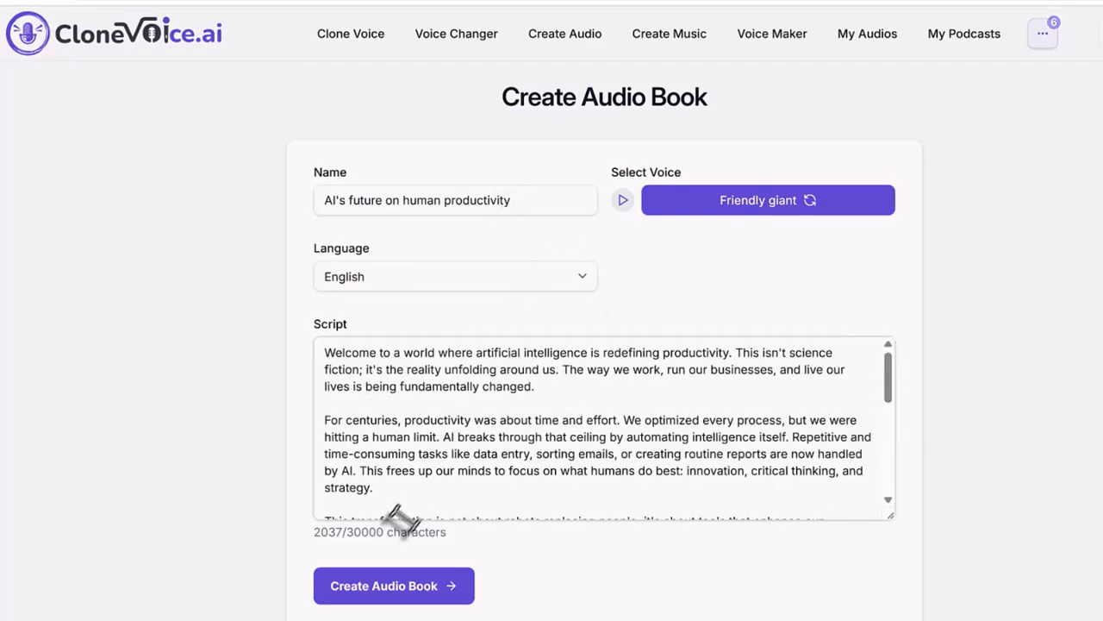
left_click_drag(350, 532, 475, 554)
left_click(451, 546)
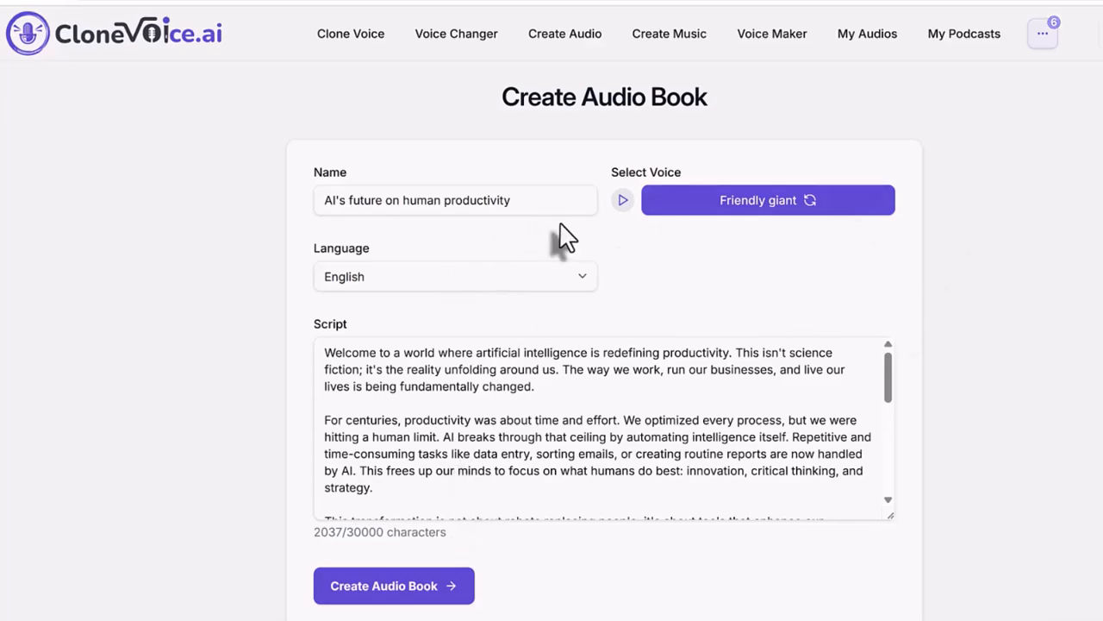
- Split the script into preview segments, viewing emotion styles and expression tags without changing them
left_click(445, 592)
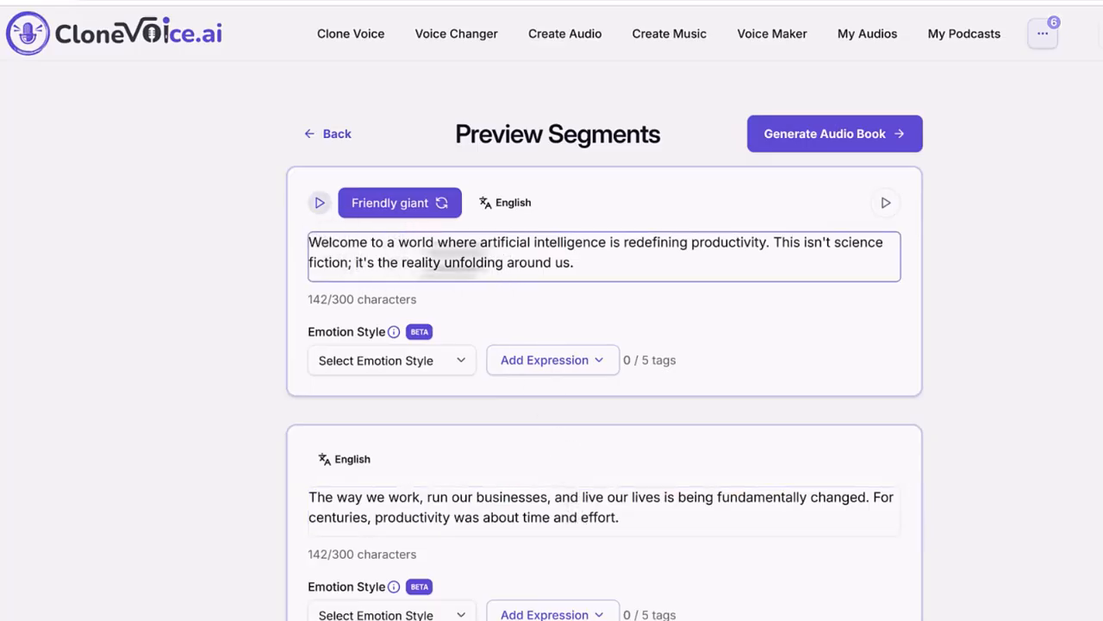
left_click(387, 364)
left_click(422, 387)
left_click(551, 379)
left_click(571, 261)
- Review the Friendly giant segments and generate the audiobook
scroll(524, 381, "down", 7)
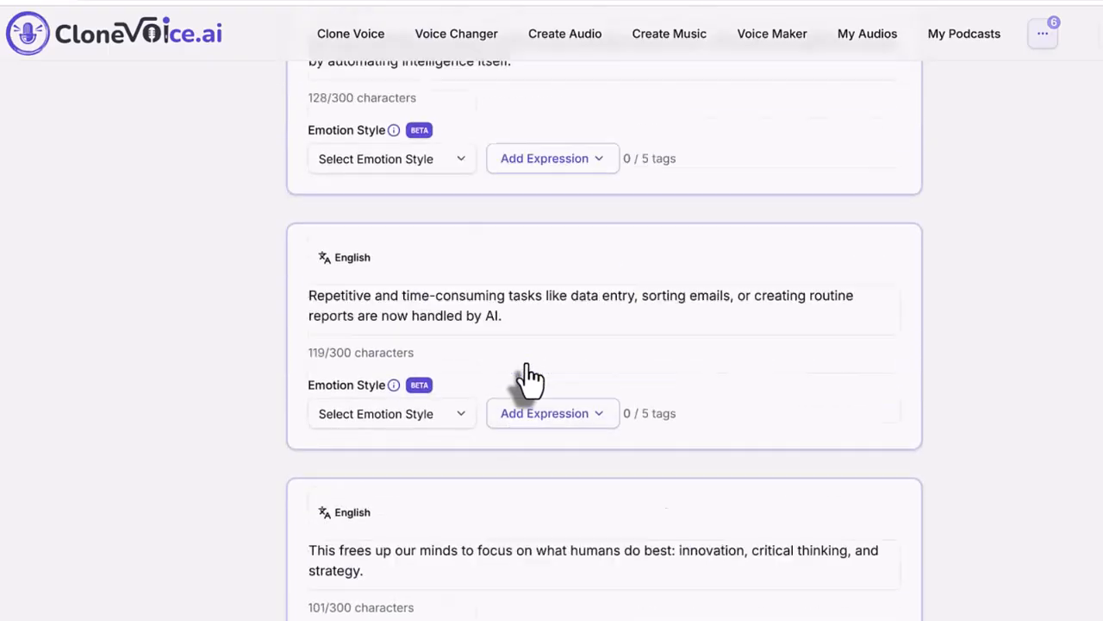
scroll(528, 380, "up", 7)
scroll(629, 441, "down", 4)
scroll(633, 441, "up", 4)
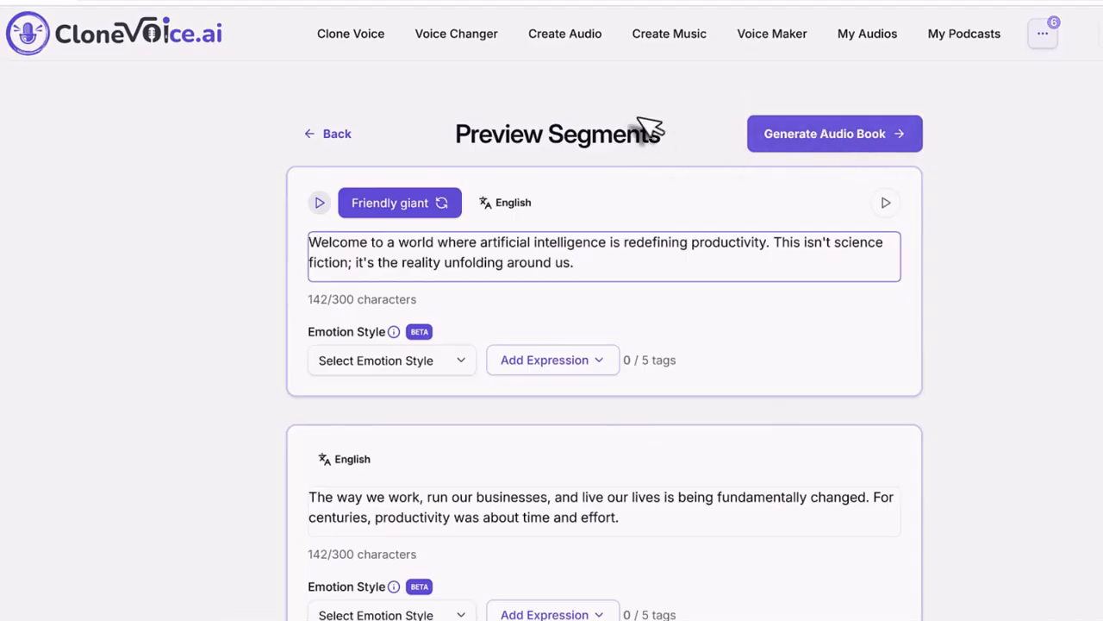
left_click(814, 147)
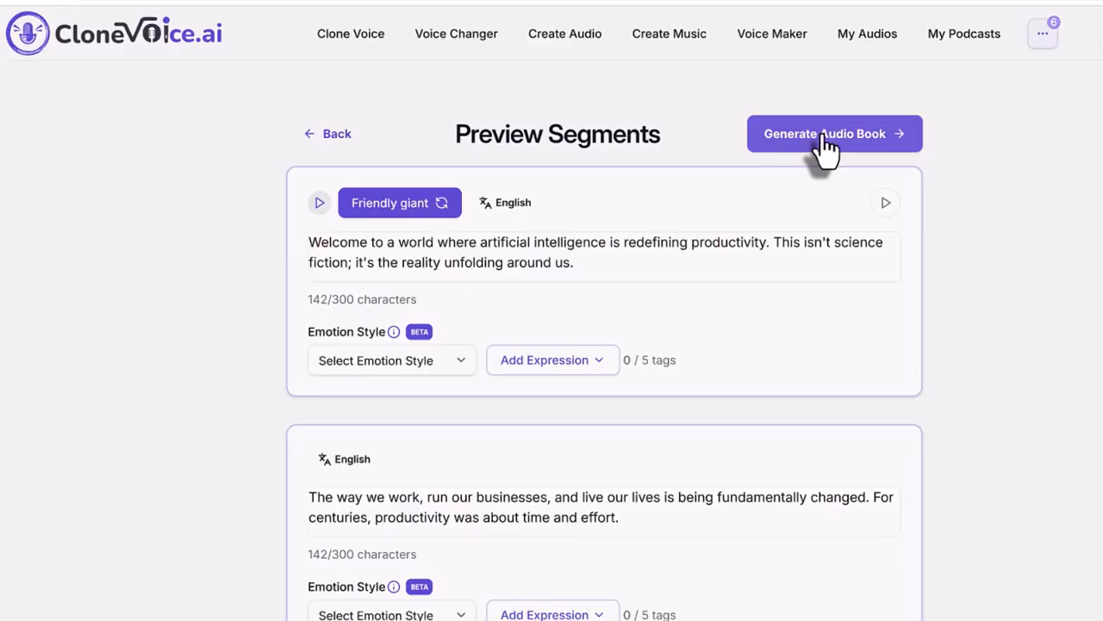
left_click(823, 146)
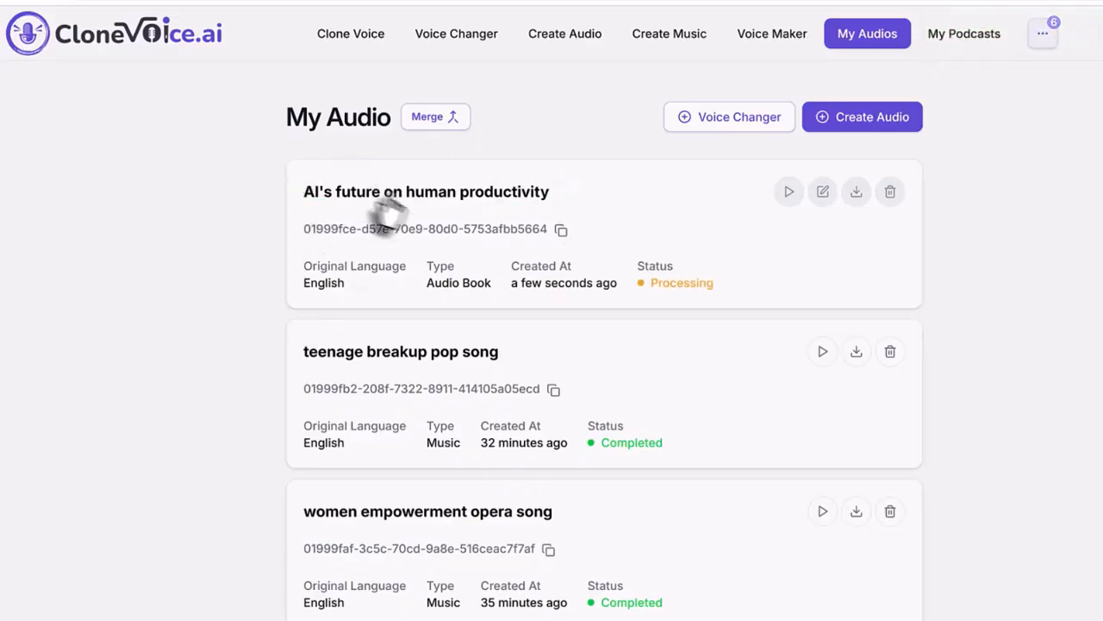
- Put My Audio into merge mode and bring up the More Options menu
left_click(435, 117)
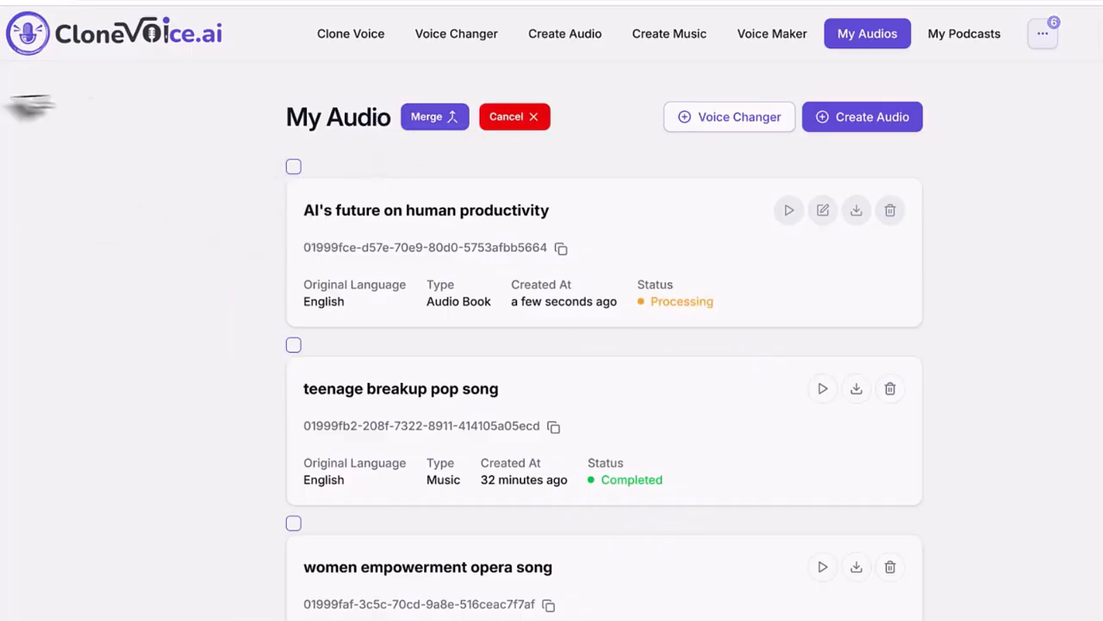
left_click(1044, 42)
- Create a new audiobook 'AI's future on productivity chapter 2' narrated by Public Library voice Friendly giant
left_click(940, 104)
left_click(438, 200)
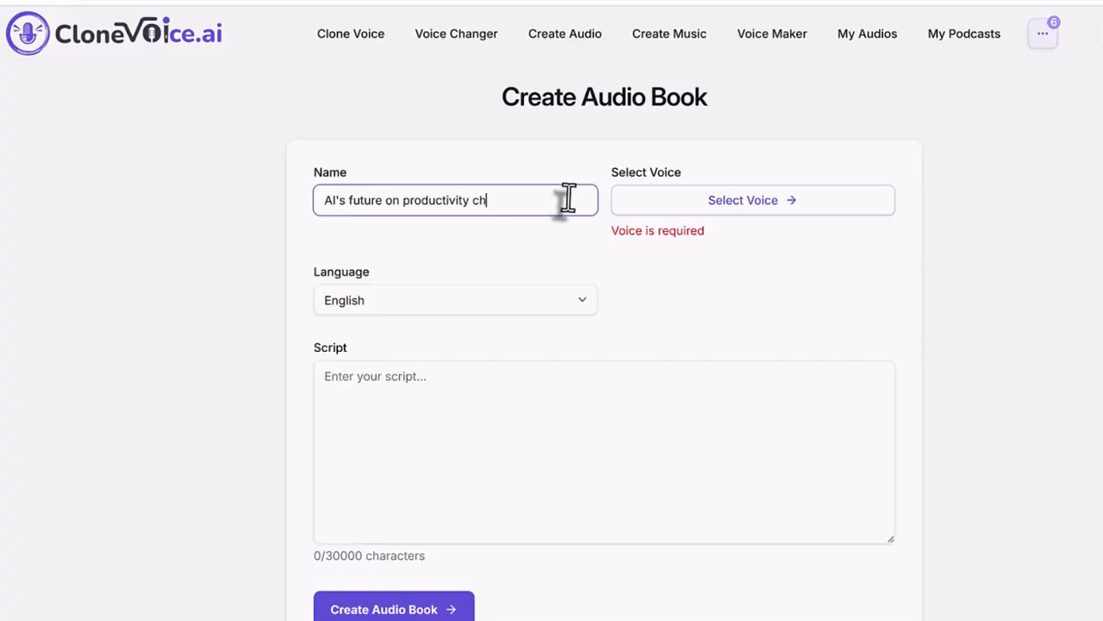
left_click(731, 205)
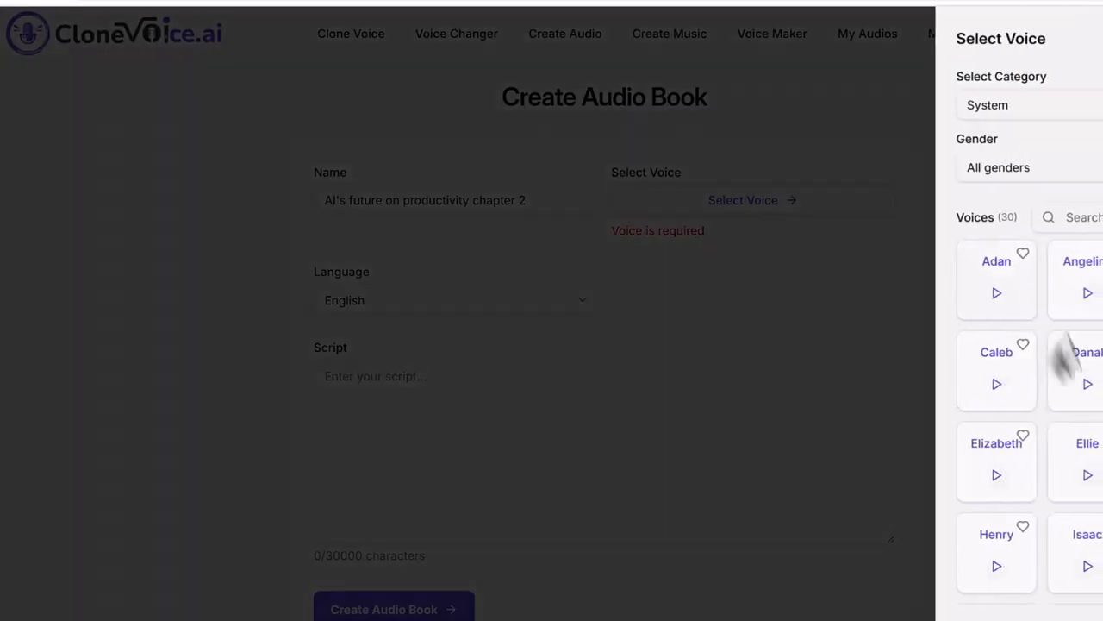
left_click(1022, 104)
left_click(1024, 215)
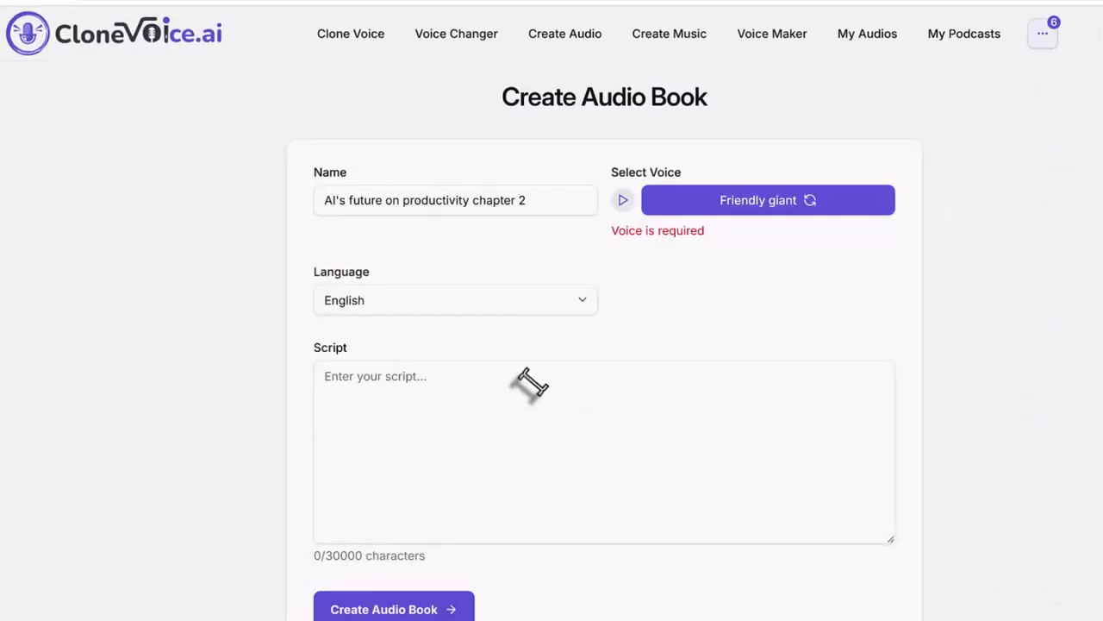
- Paste the 2037-character chapter 2 script, trim the trailing blank line, and preview segments
left_click(753, 446)
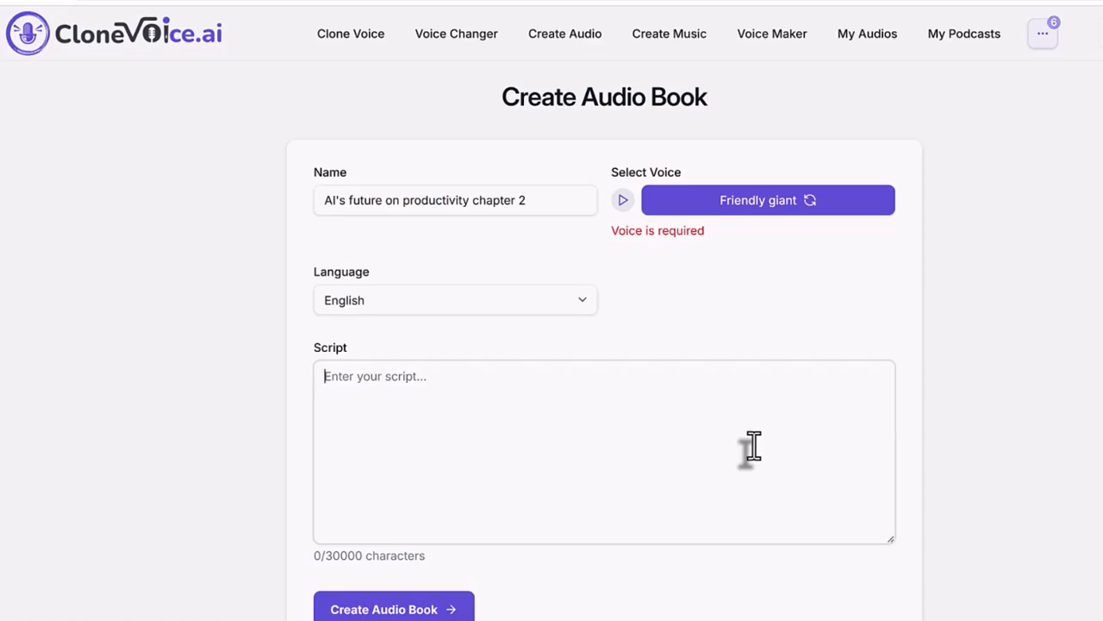
key("ctrl+v")
scroll(721, 445, "up", 3)
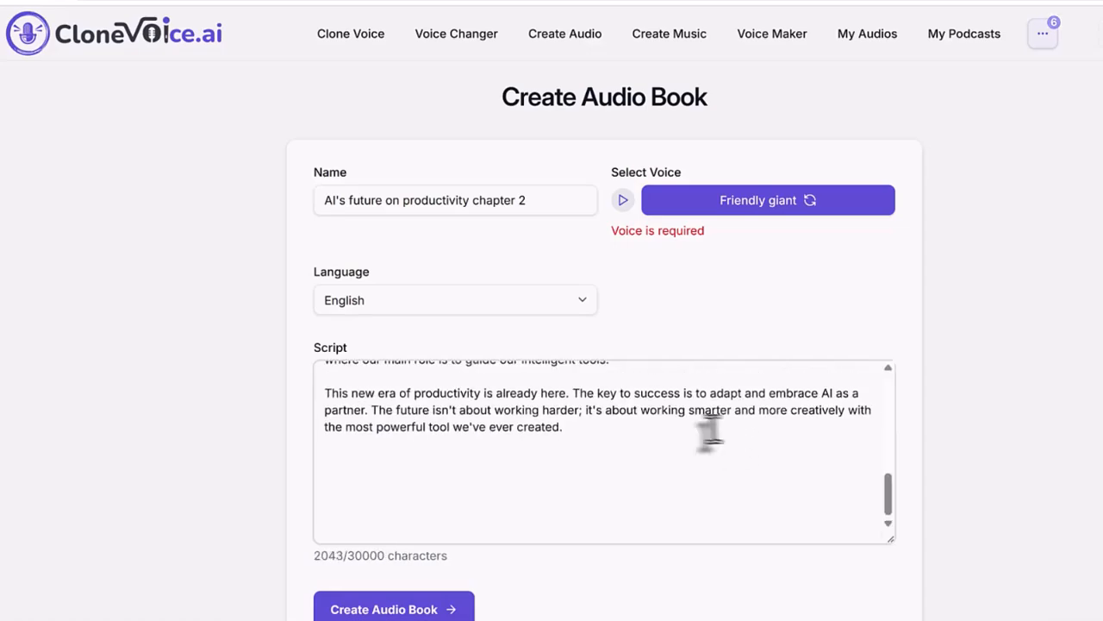
key("BackSpace")
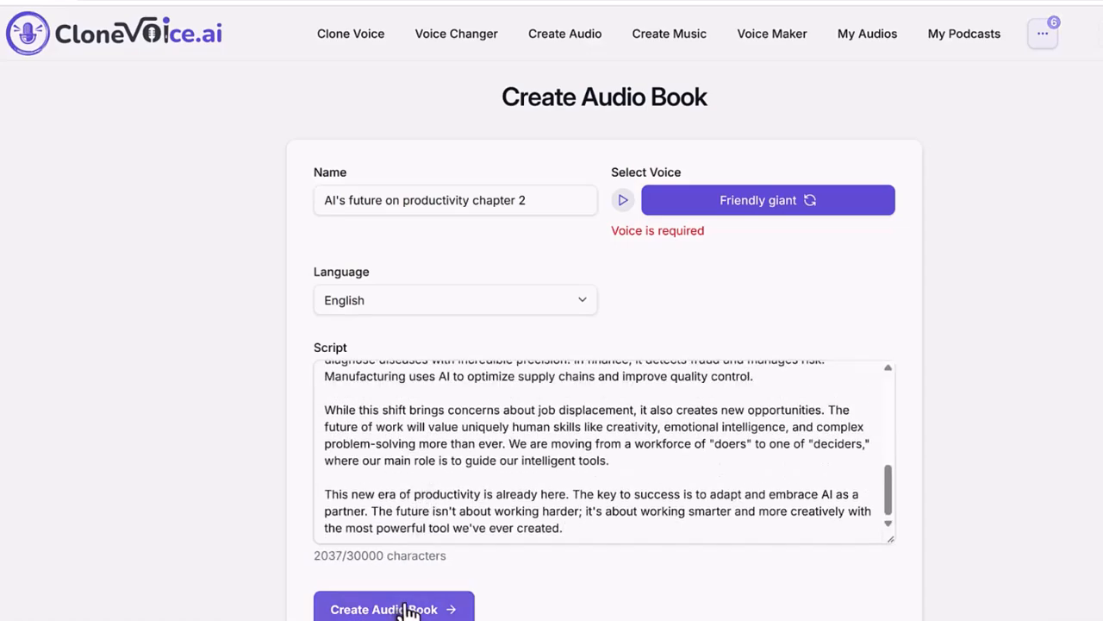
left_click(348, 538)
- Generate the chapter 2 audiobook, select both chapters for merging, then dismiss the merge prompt
left_click(815, 137)
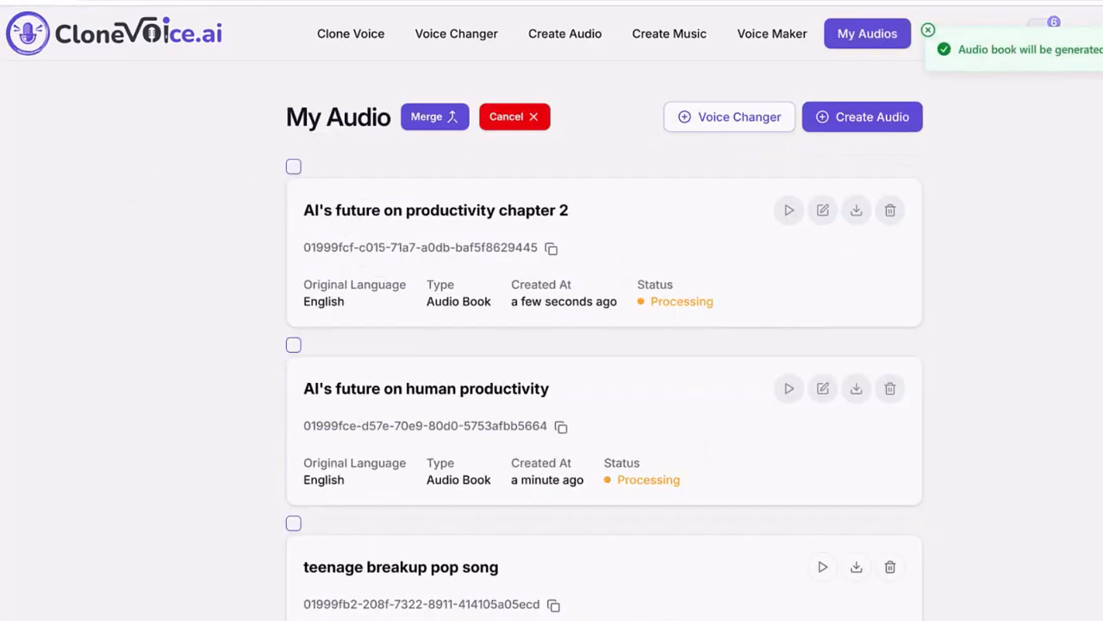
mouse_move(659, 324)
left_mouse_down()
mouse_move(631, 271)
mouse_move(670, 312)
left_mouse_up()
mouse_move(643, 436)
left_mouse_down()
mouse_move(617, 513)
mouse_move(635, 423)
left_mouse_up()
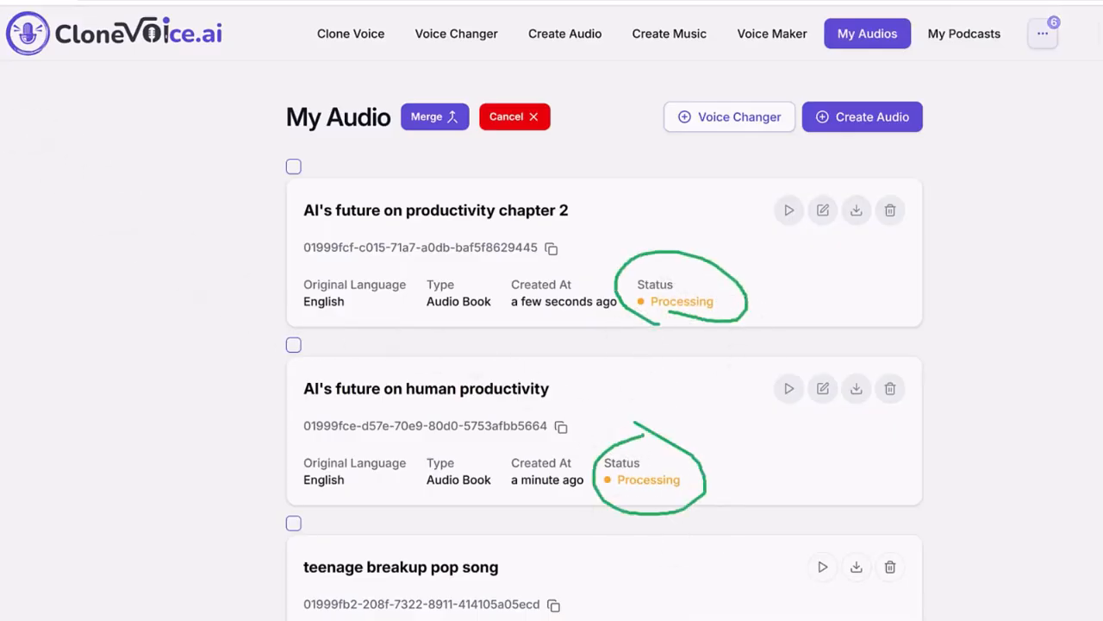
key("Escape")
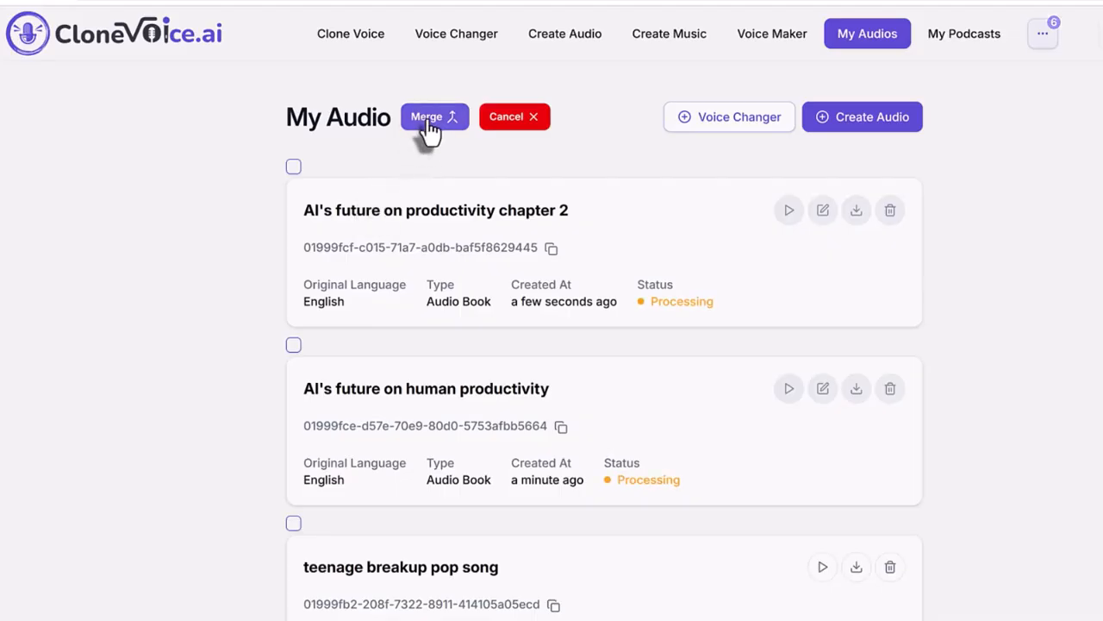
left_click(293, 344)
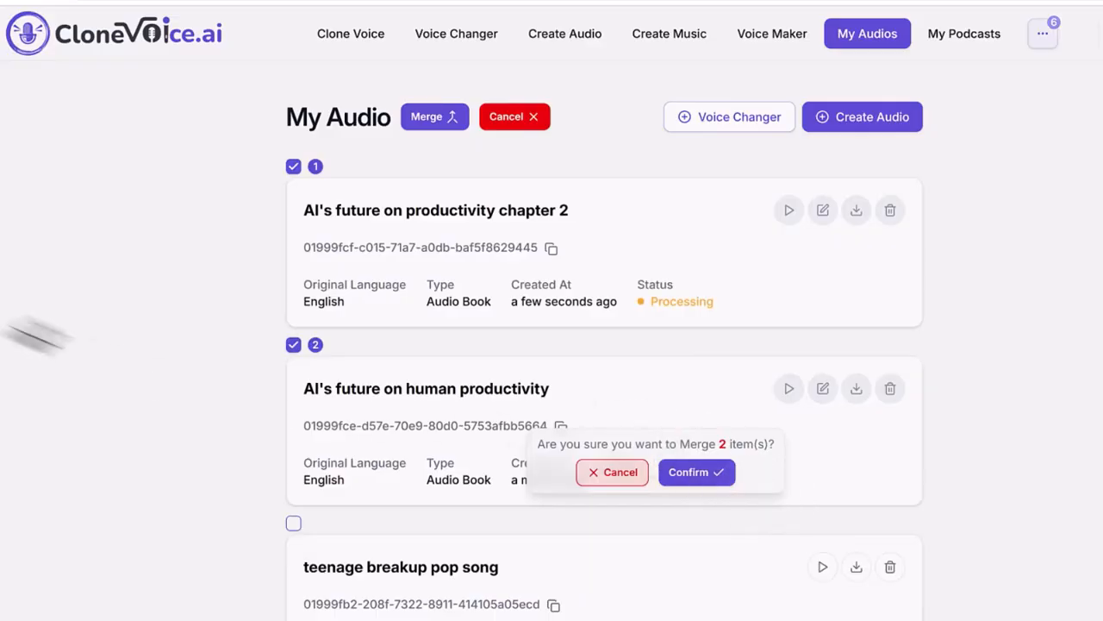
mouse_move(542, 462)
left_mouse_down()
mouse_move(862, 468)
mouse_move(628, 493)
mouse_move(495, 444)
left_mouse_up()
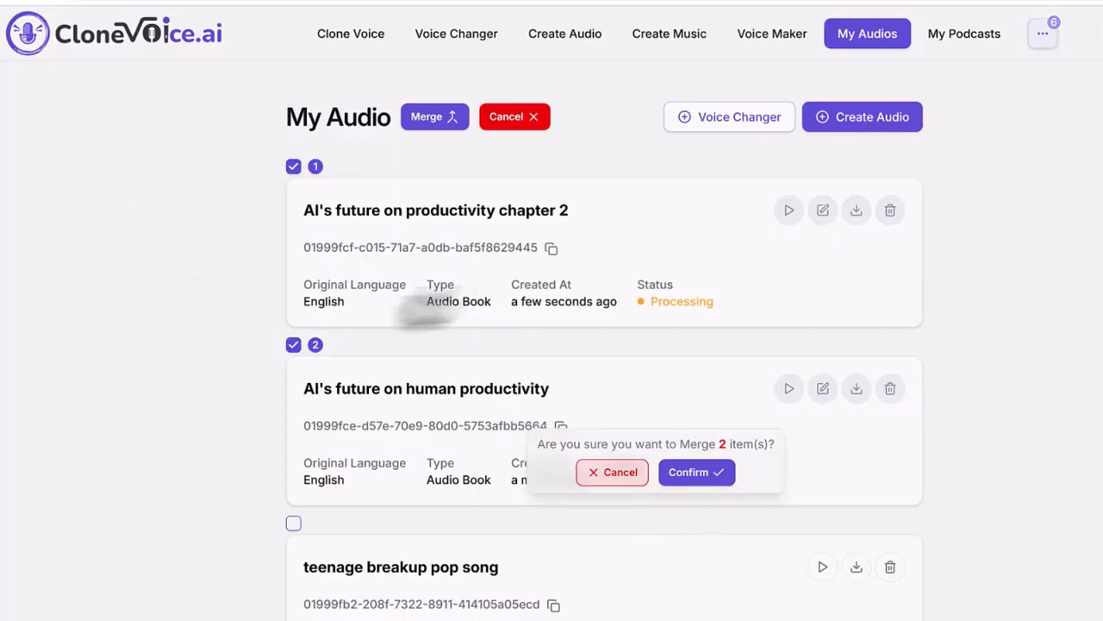
left_click(615, 474)
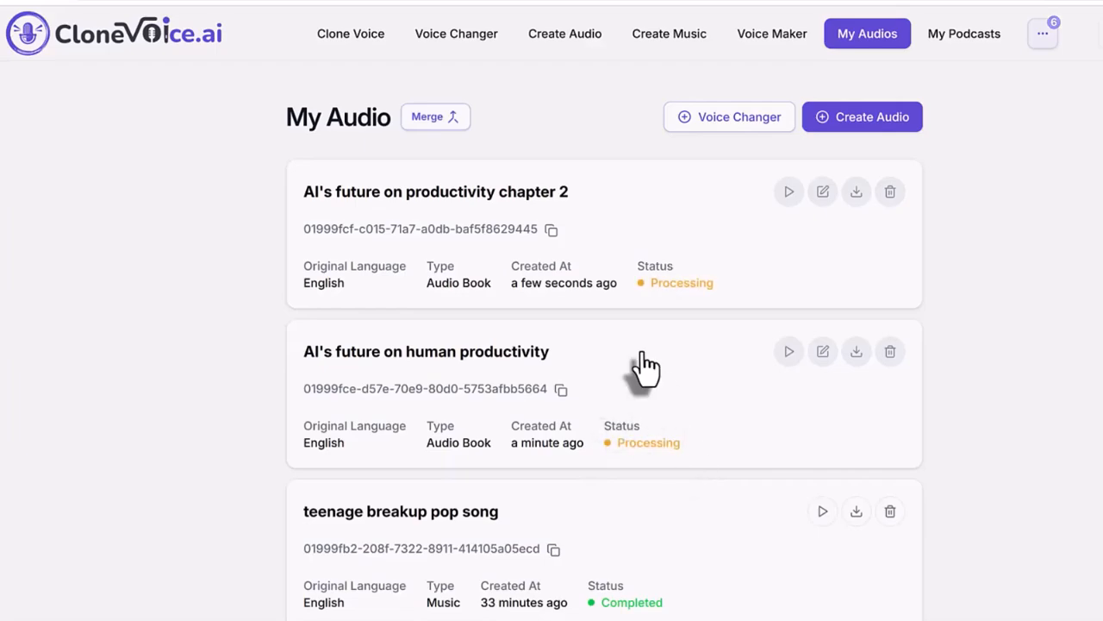
scroll(504, 379, "down", 3)
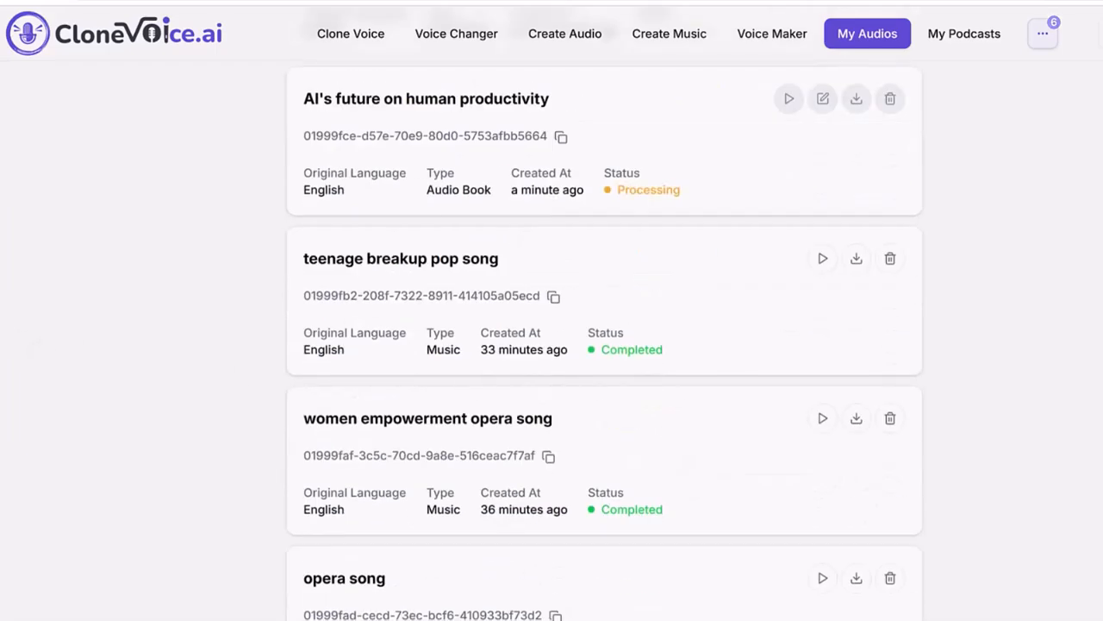
mouse_move(562, 358)
left_mouse_down()
mouse_move(637, 371)
mouse_move(687, 360)
mouse_move(643, 311)
mouse_move(578, 313)
mouse_move(575, 351)
left_mouse_up()
mouse_move(589, 441)
left_mouse_down()
mouse_move(707, 529)
mouse_move(610, 440)
left_mouse_up()
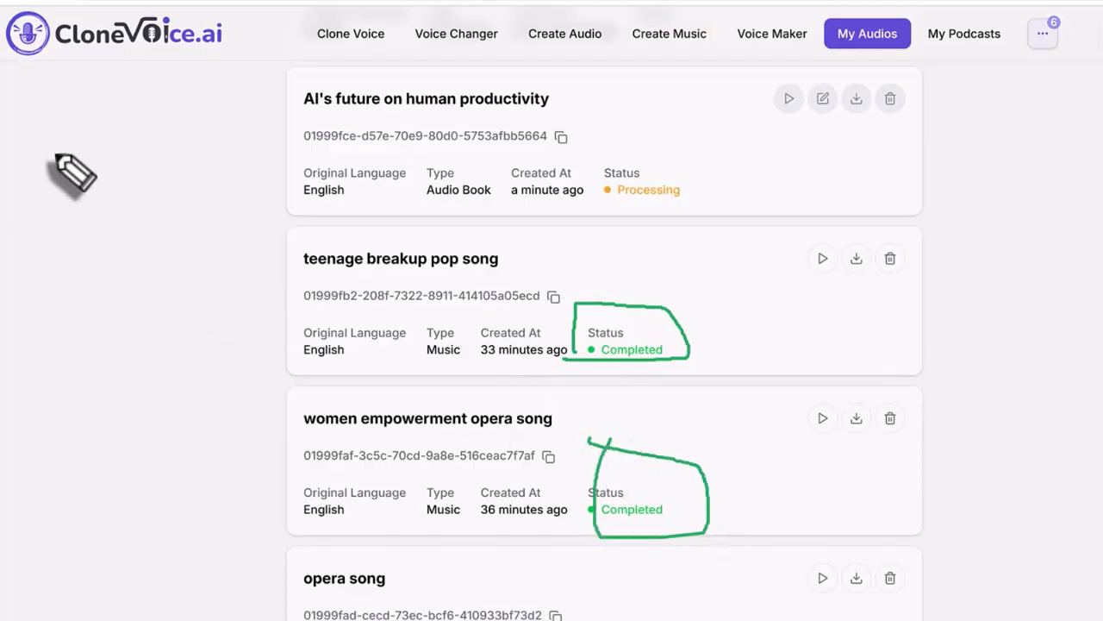
key("Escape")
scroll(357, 269, "up", 3)
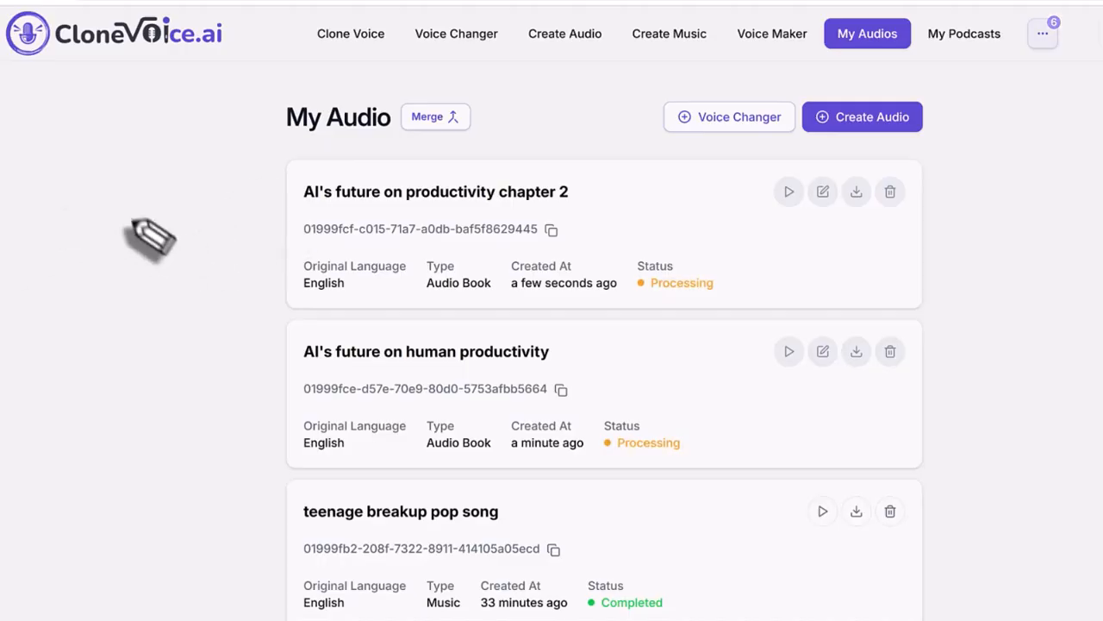
- Wait on My Audio until 'AI's future on human productivity' shows Completed
mouse_move(135, 222)
left_mouse_down()
mouse_move(216, 222)
mouse_move(252, 201)
left_mouse_up()
mouse_move(132, 275)
left_mouse_down()
mouse_move(306, 205)
mouse_move(274, 197)
left_mouse_up()
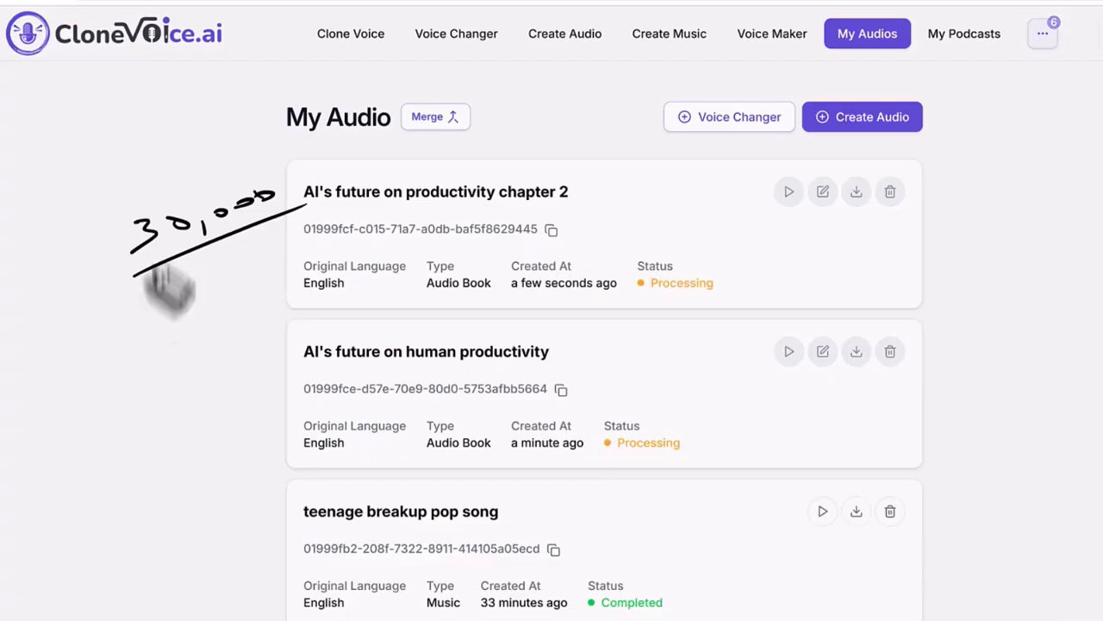
left_click_drag(629, 306, 788, 287)
left_click_drag(584, 492, 785, 434)
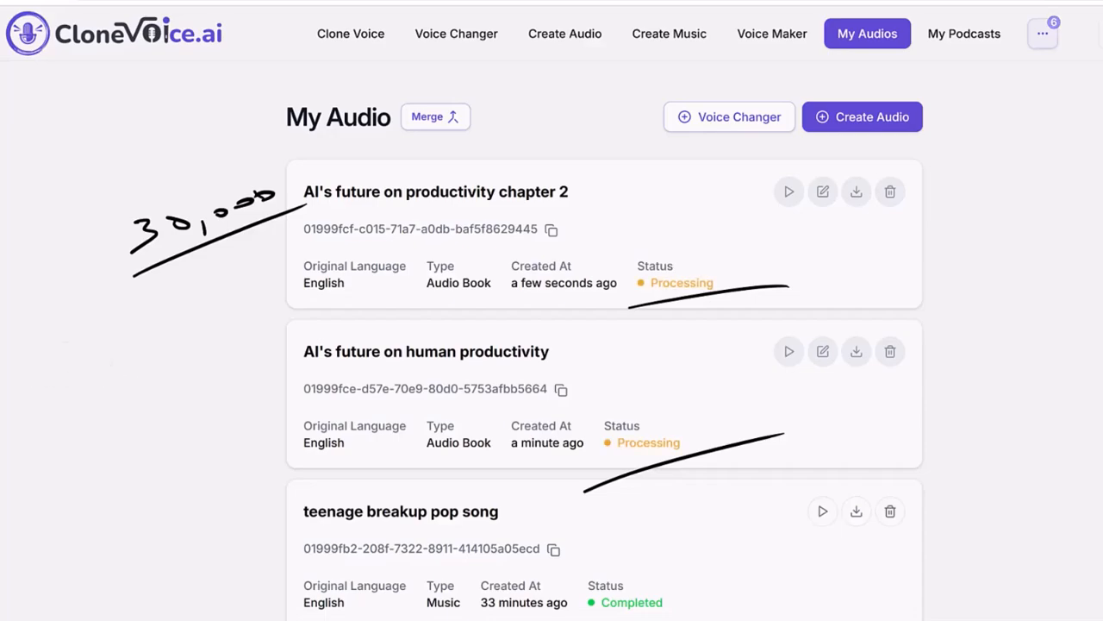
key("Delete")
mouse_move(296, 233)
left_mouse_down()
mouse_move(231, 247)
mouse_move(256, 261)
left_mouse_up()
mouse_move(26, 250)
left_mouse_down()
mouse_move(50, 251)
mouse_move(29, 280)
left_mouse_up()
mouse_move(77, 248)
left_mouse_down()
mouse_move(106, 229)
mouse_move(206, 194)
left_mouse_up()
- Switch My Audio back to merge mode while chapter 2 is still Processing
mouse_move(195, 200)
left_mouse_down()
mouse_move(222, 185)
mouse_move(259, 183)
left_mouse_up()
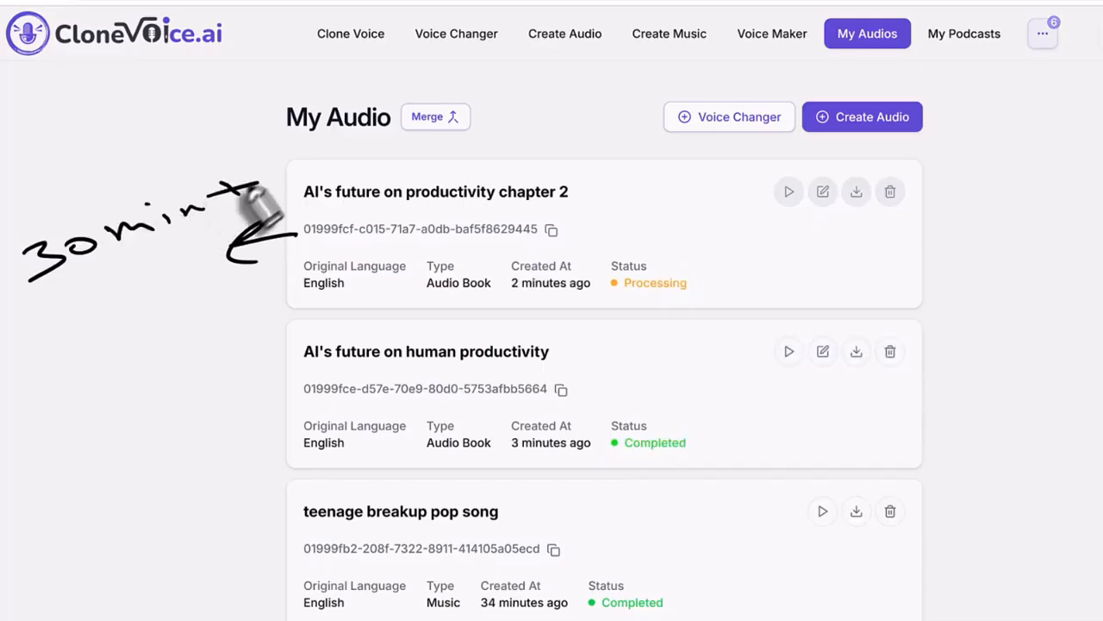
left_click_drag(51, 302, 332, 182)
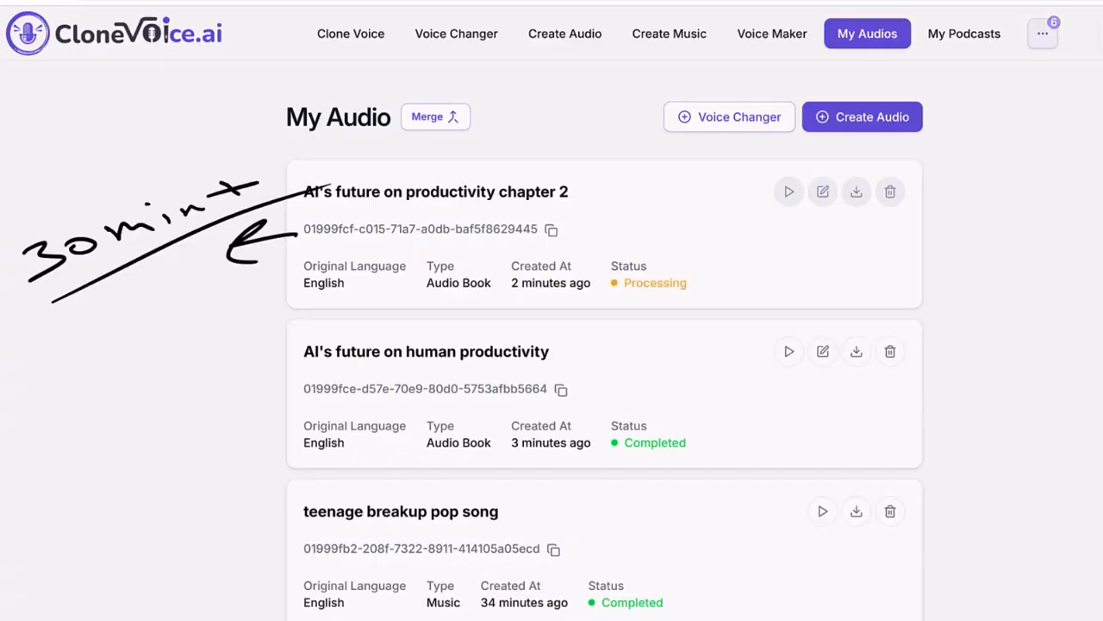
key("Escape")
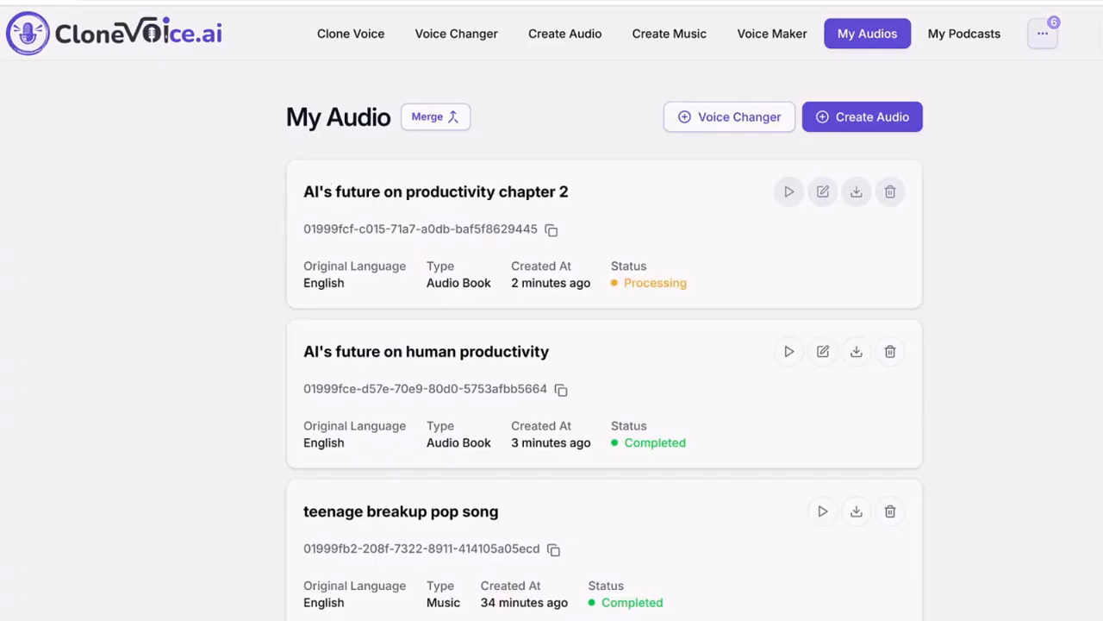
left_click_drag(599, 459, 719, 450)
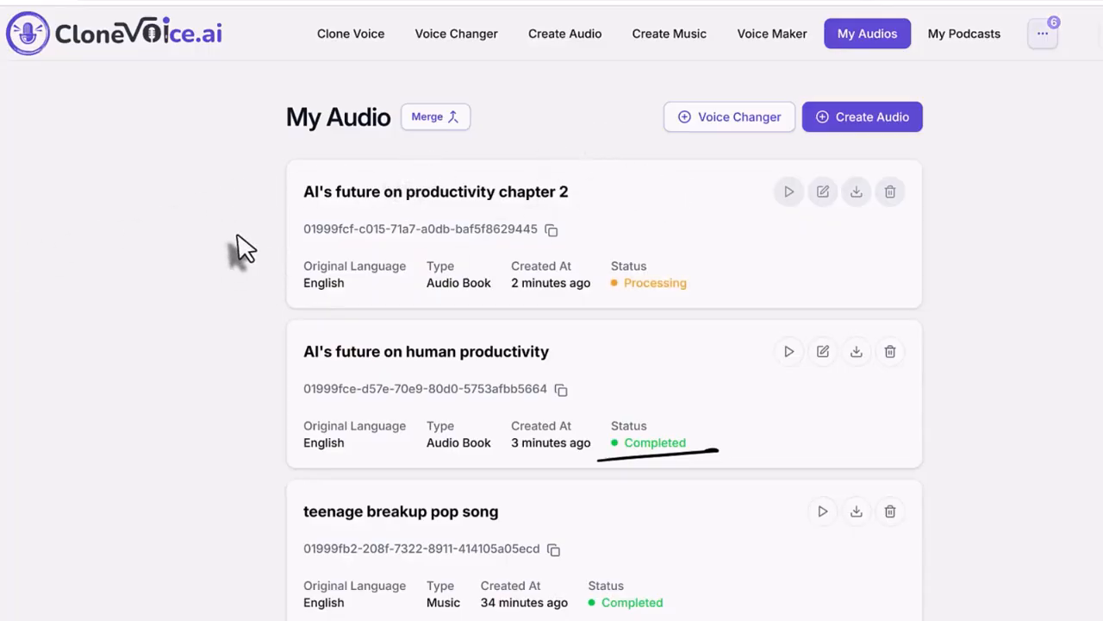
left_click(431, 118)
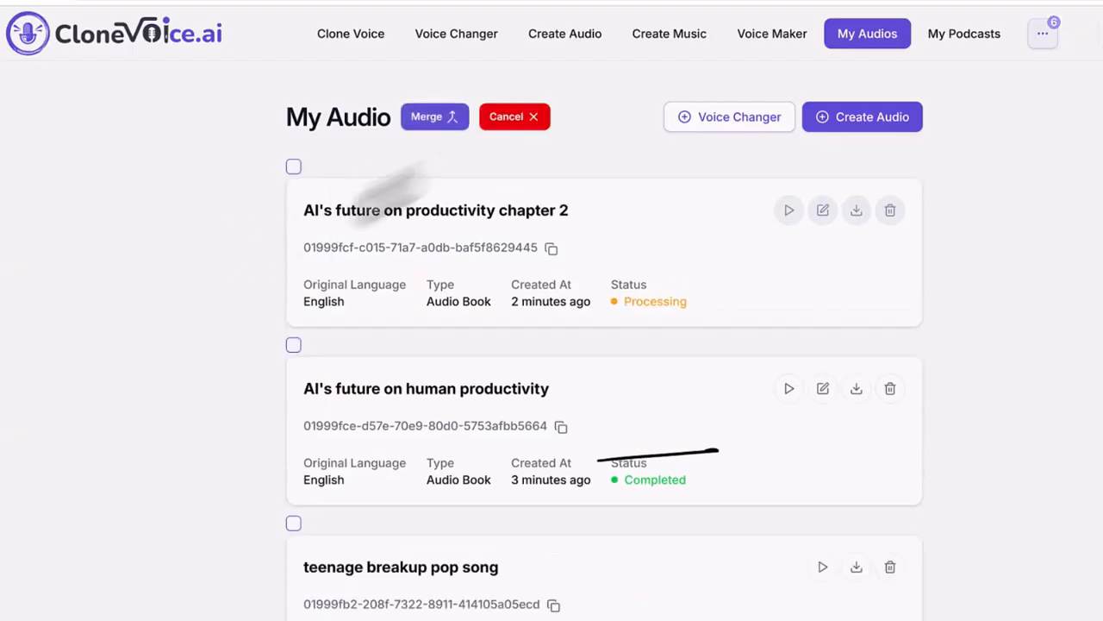